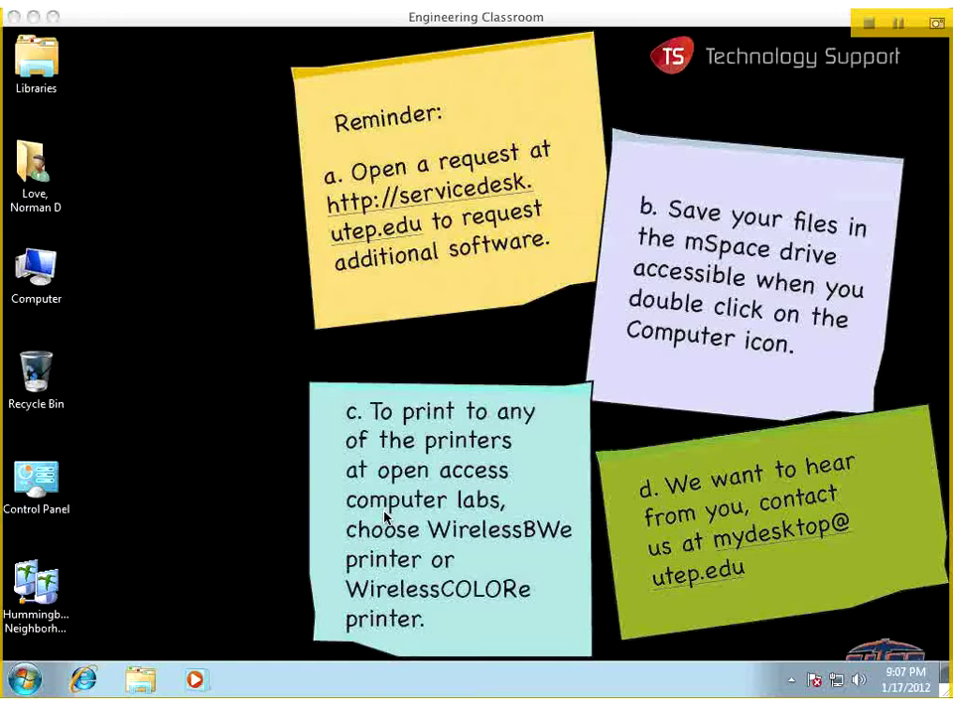
# Search the installed programs for "nx 7" and launch NX 7.5
pyautogui.click(30, 679)
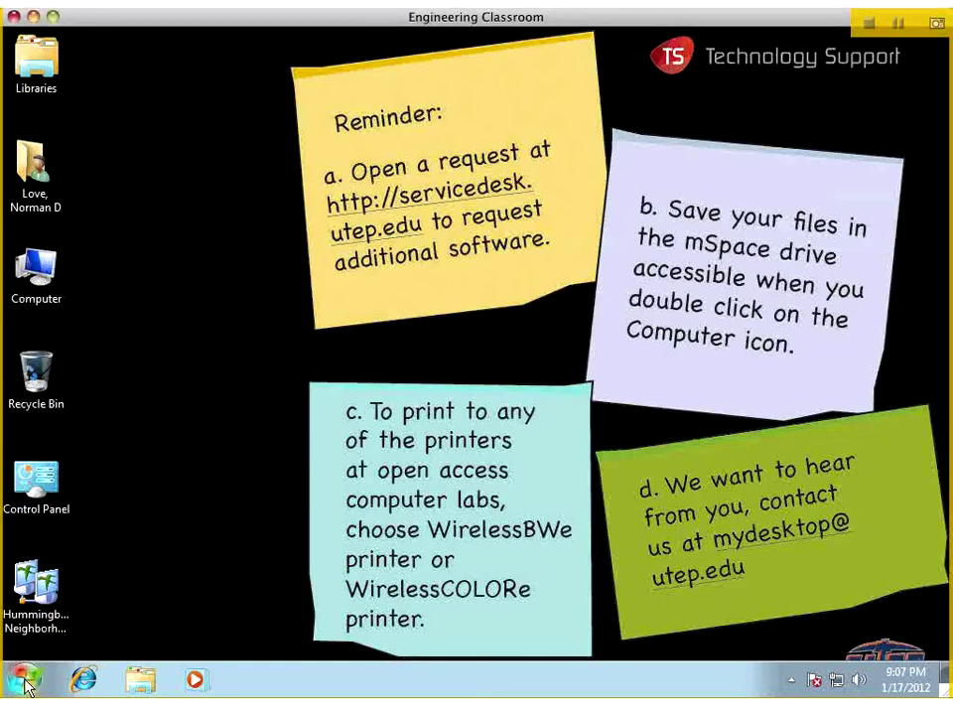
pyautogui.click(30, 678)
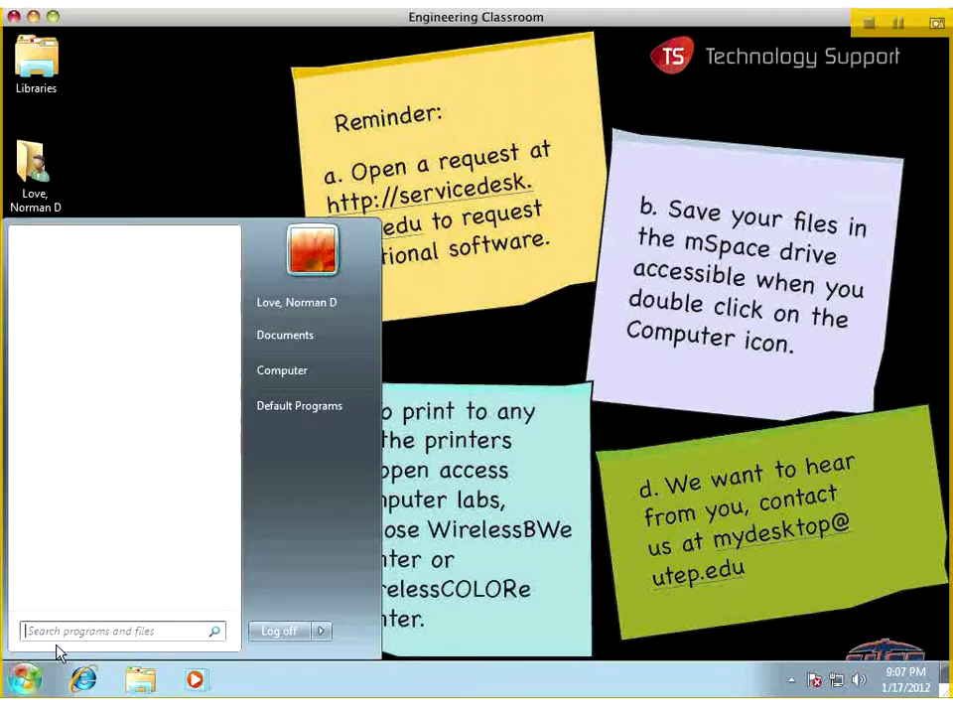
pyautogui.write('nx 7')
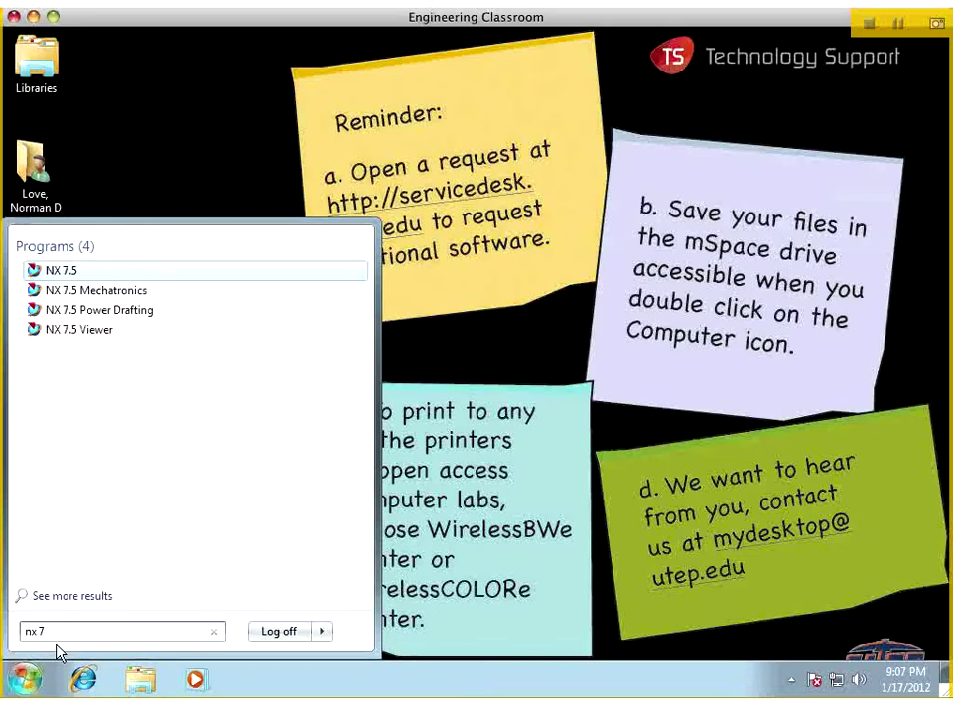
pyautogui.click(63, 270)
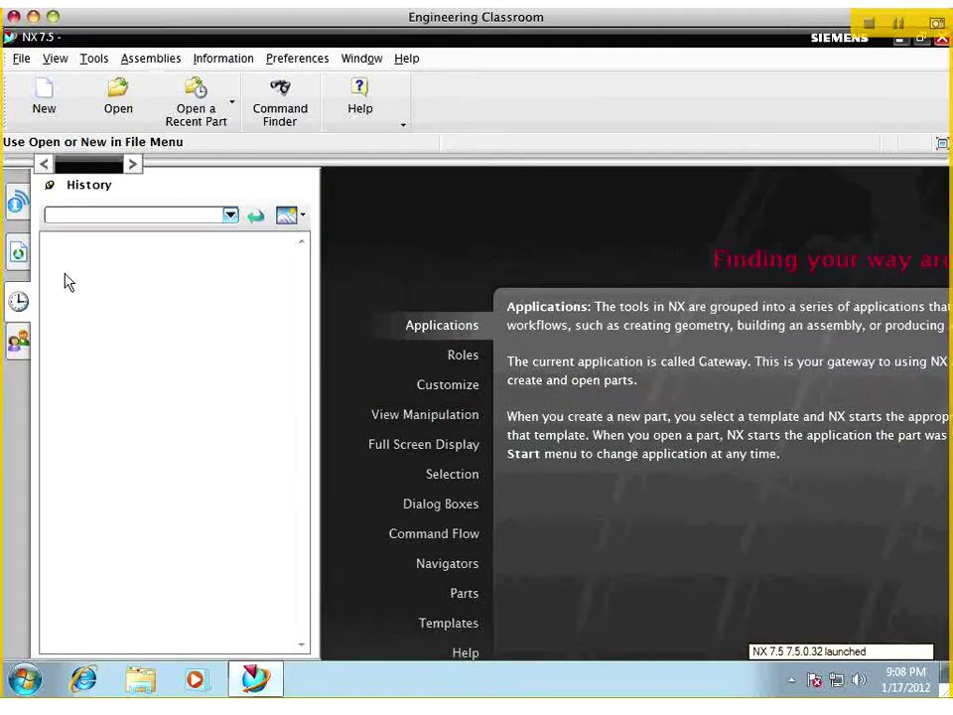
# Apply the "Advanced with full menus" role from the system default roles
pyautogui.click(20, 342)
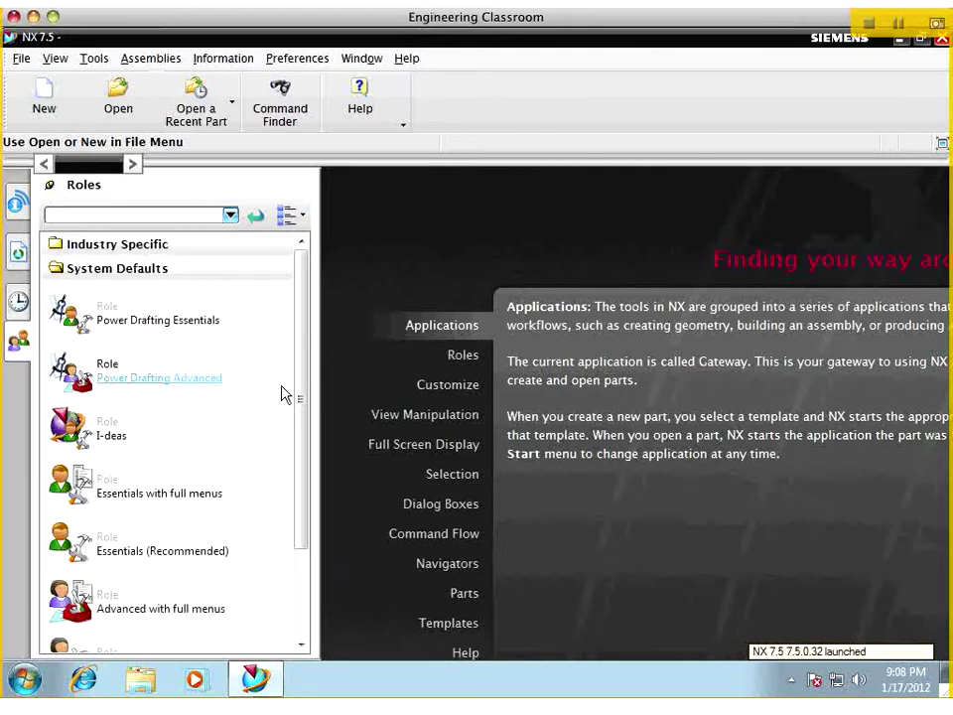
pyautogui.scroll(-2, 302, 441)
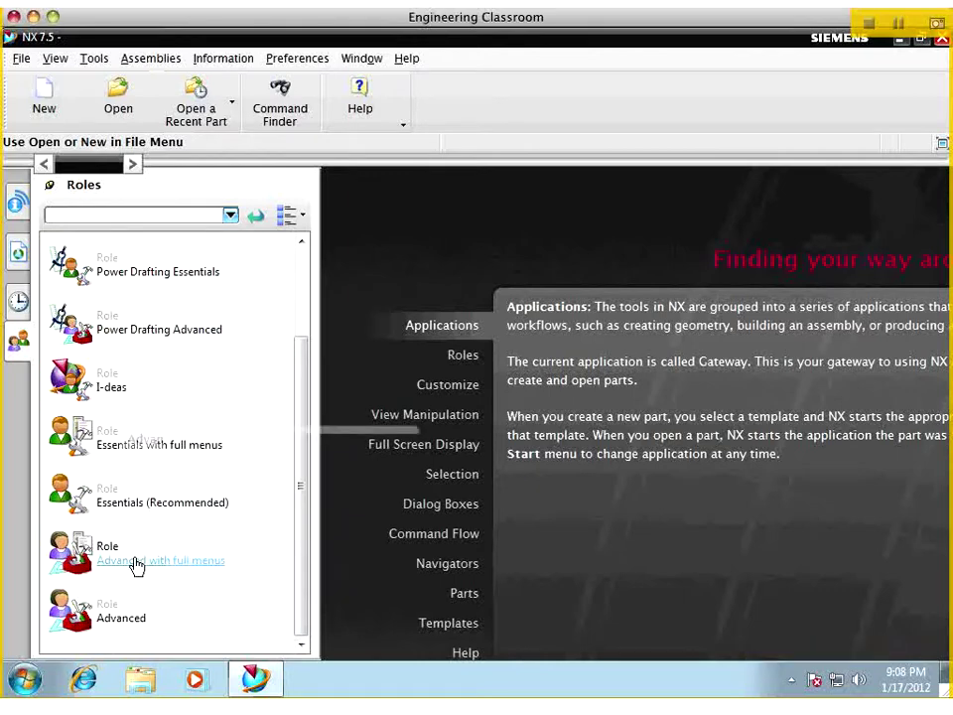
pyautogui.moveTo(136, 563)
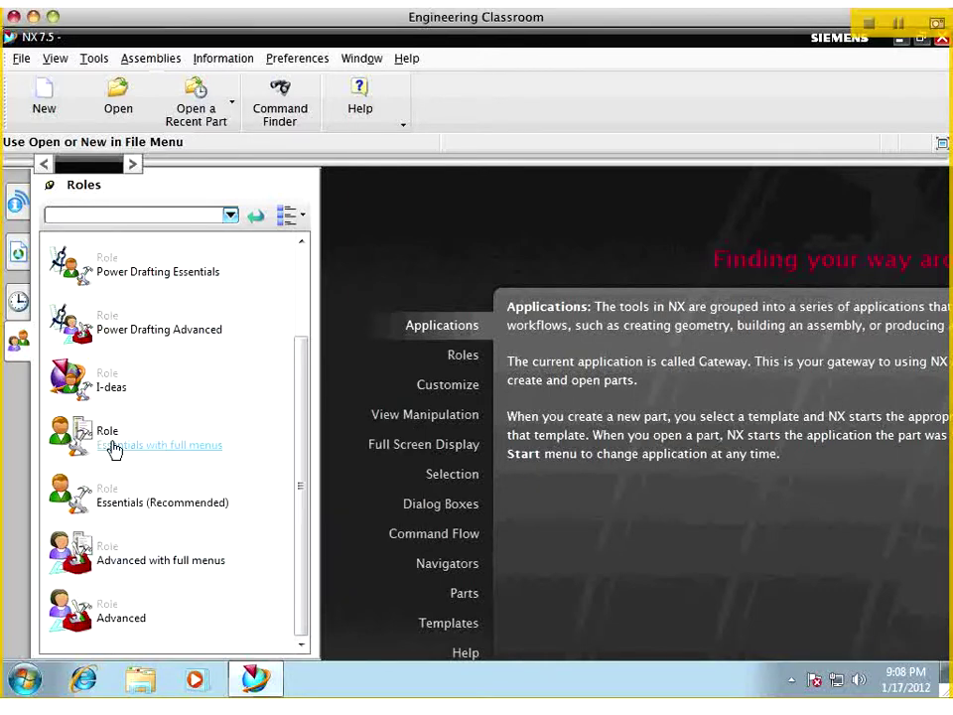
pyautogui.moveTo(113, 448)
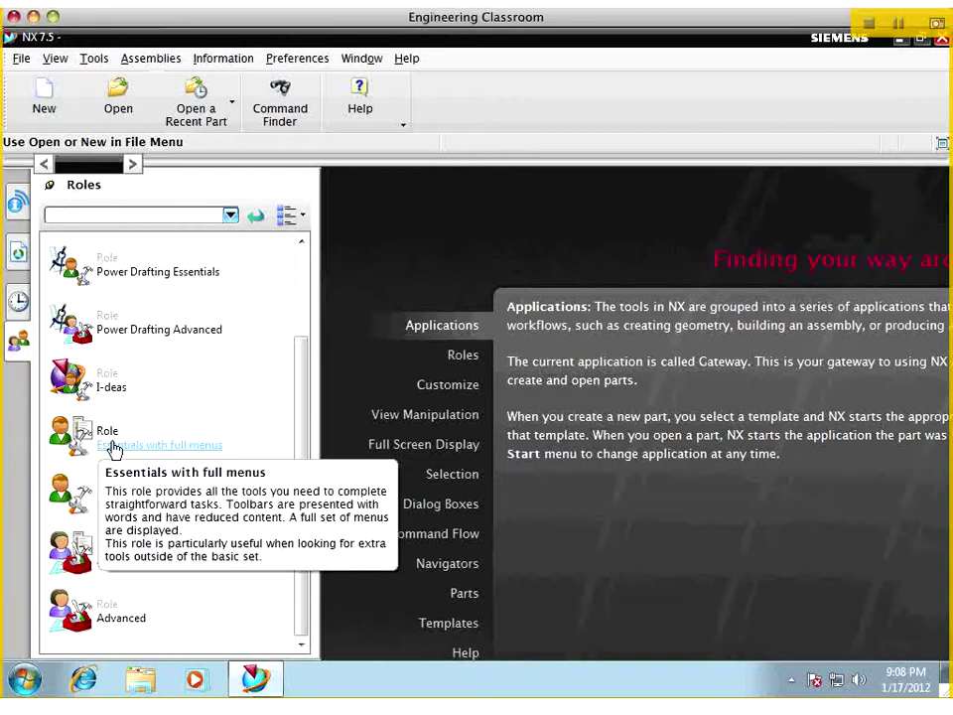
pyautogui.click(151, 564)
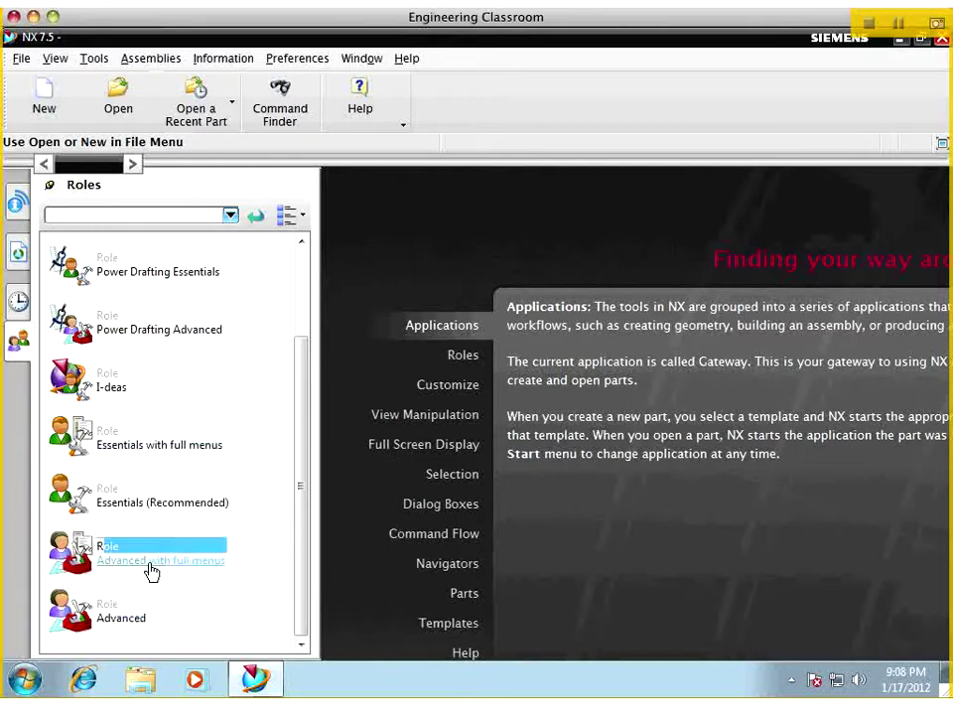
pyautogui.click(250, 396)
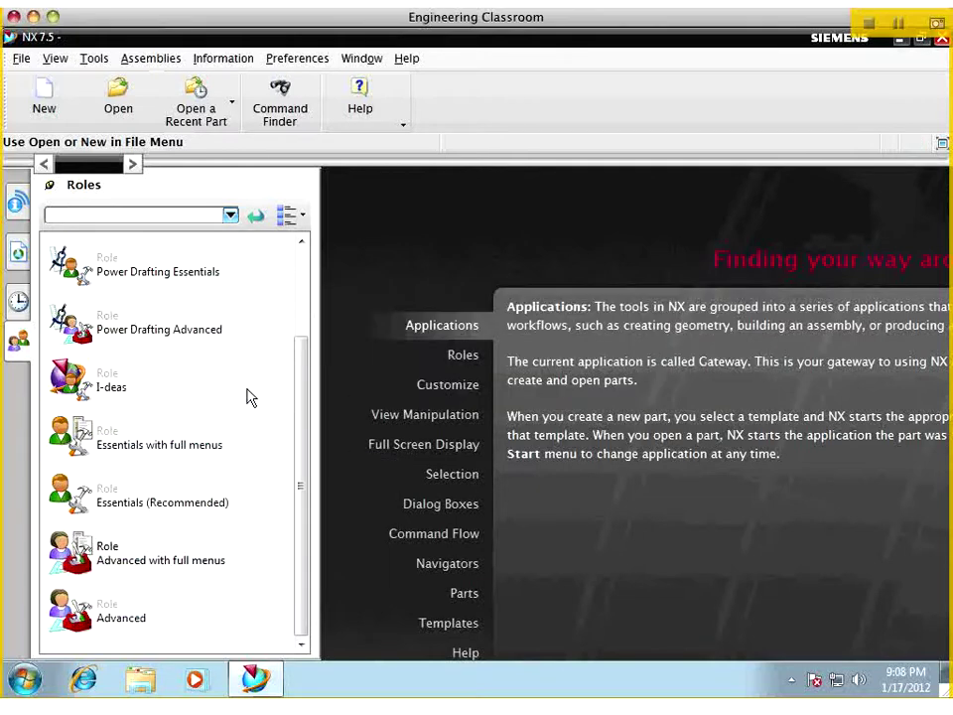
# Create a new part from the Model template in millimetres with the file name curve2_NL
pyautogui.click(42, 99)
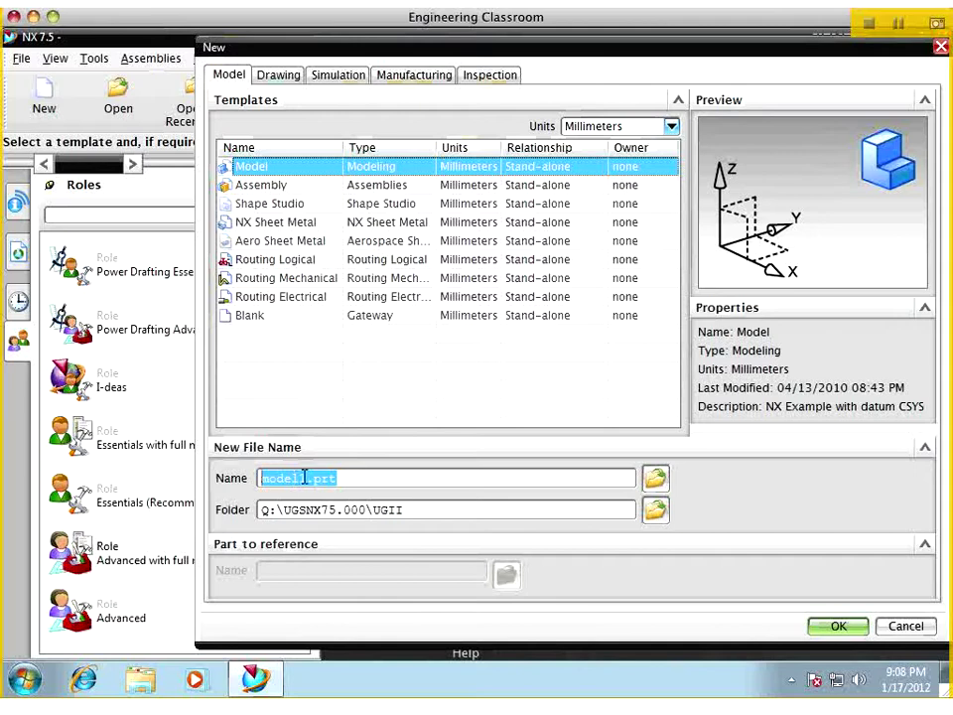
pyautogui.moveTo(306, 477); pyautogui.dragTo(222, 484)
pyautogui.write('curve2_NL')
pyautogui.click(837, 628)
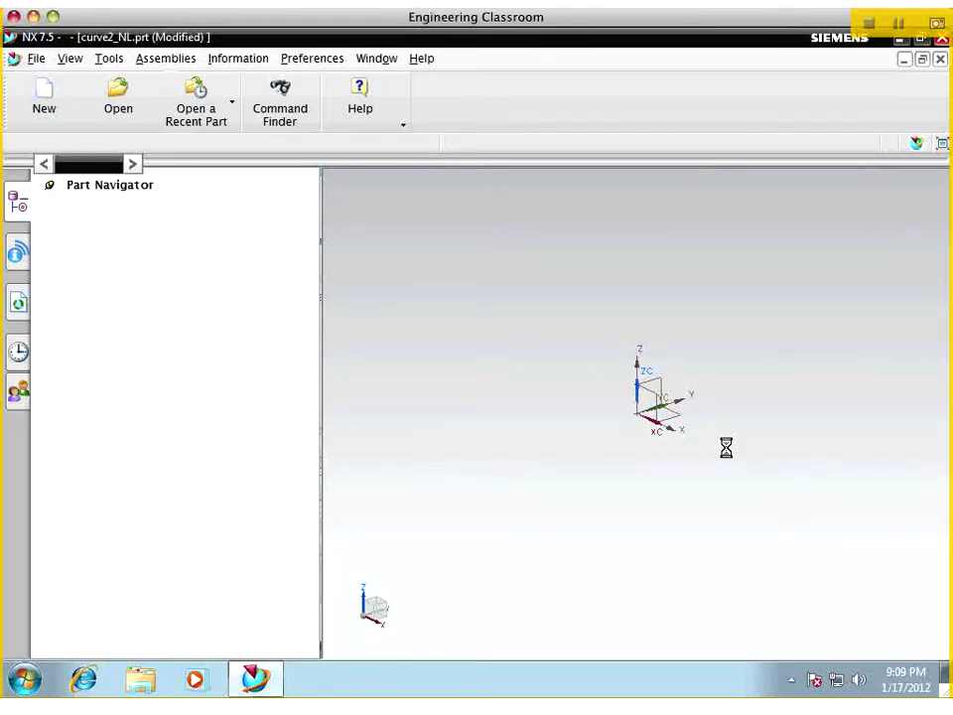
# Orient the modeling view to the top view, looking straight down on the XC-YC plane
pyautogui.click(466, 90)
pyautogui.click(531, 307)
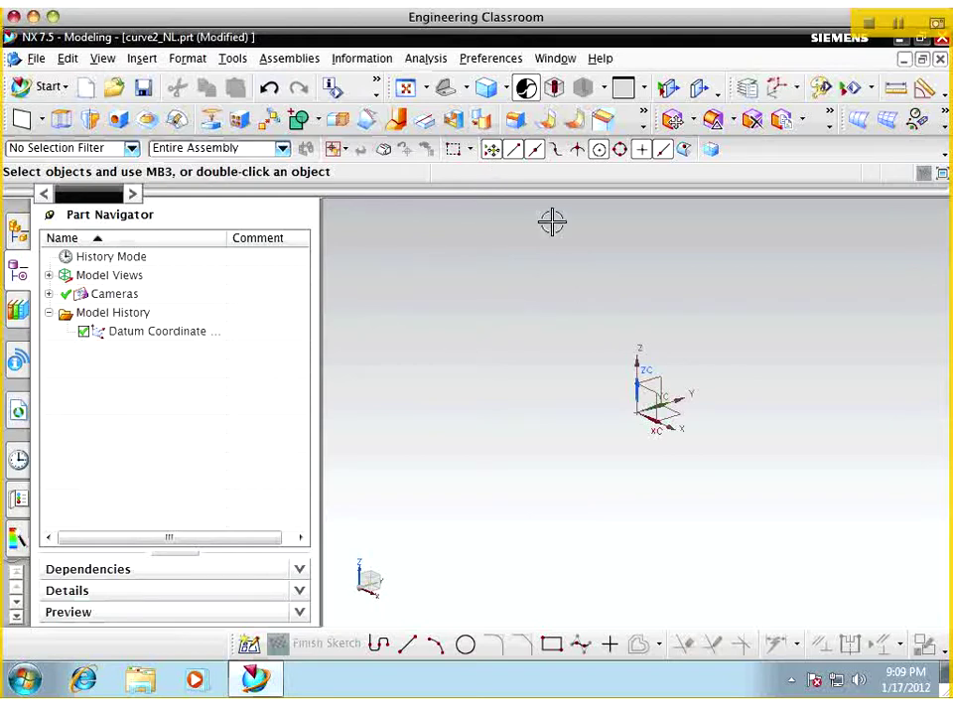
pyautogui.click(468, 94)
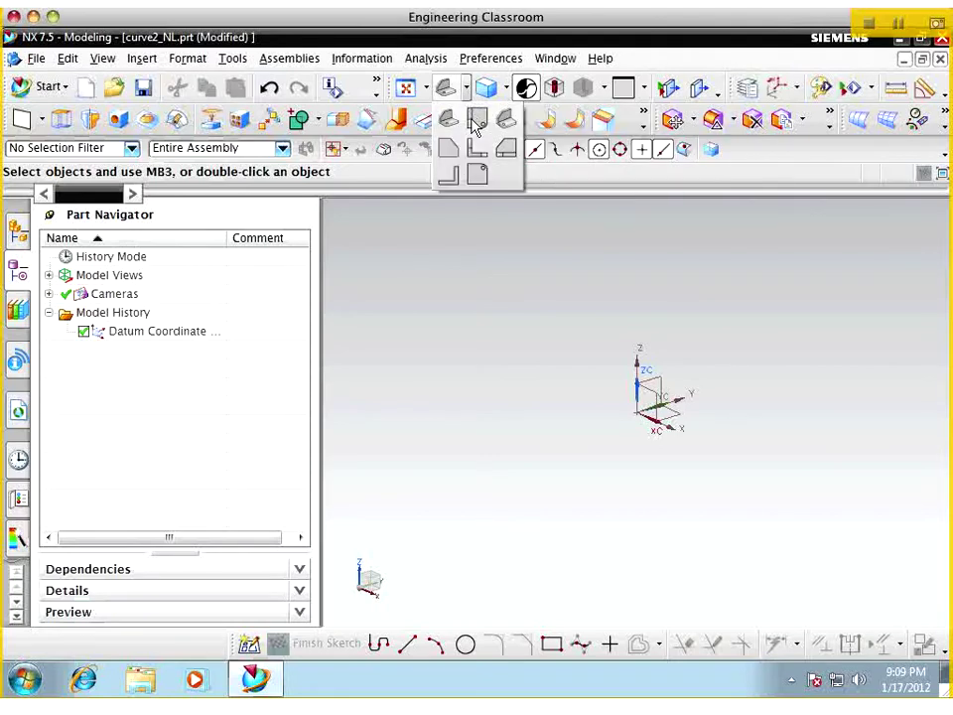
pyautogui.click(477, 127)
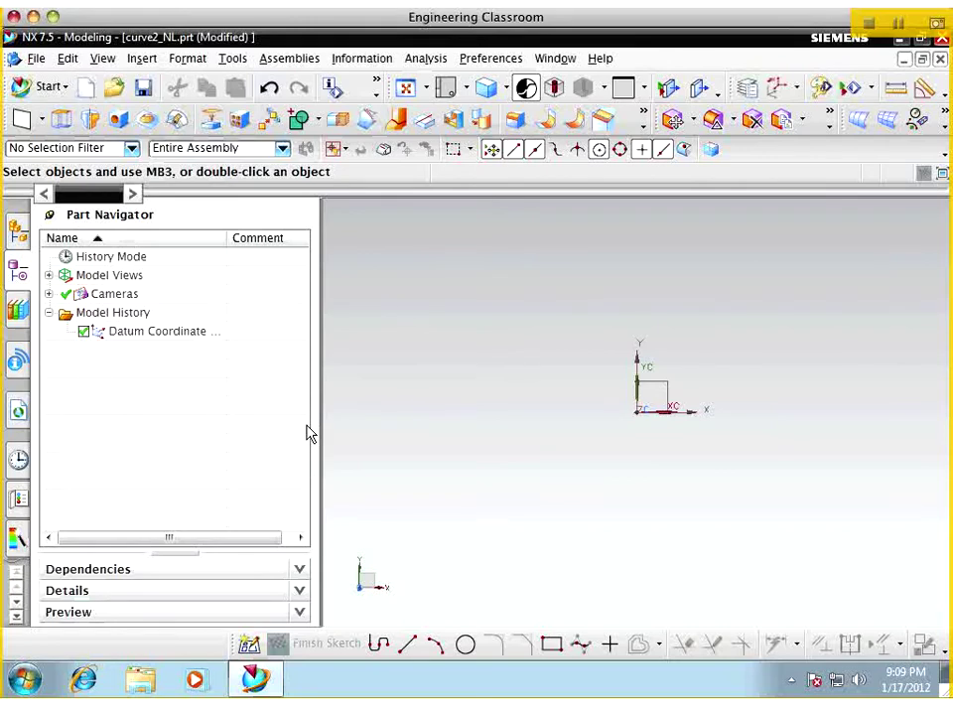
# Start the Basic Curves command in line mode
pyautogui.click(145, 59)
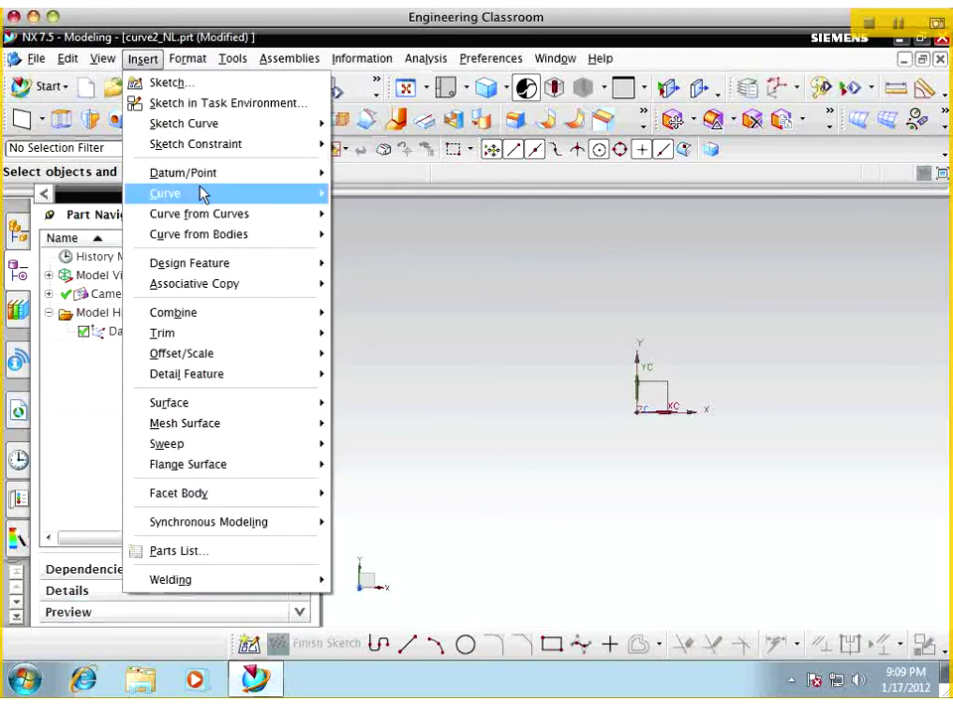
pyautogui.moveTo(202, 193)
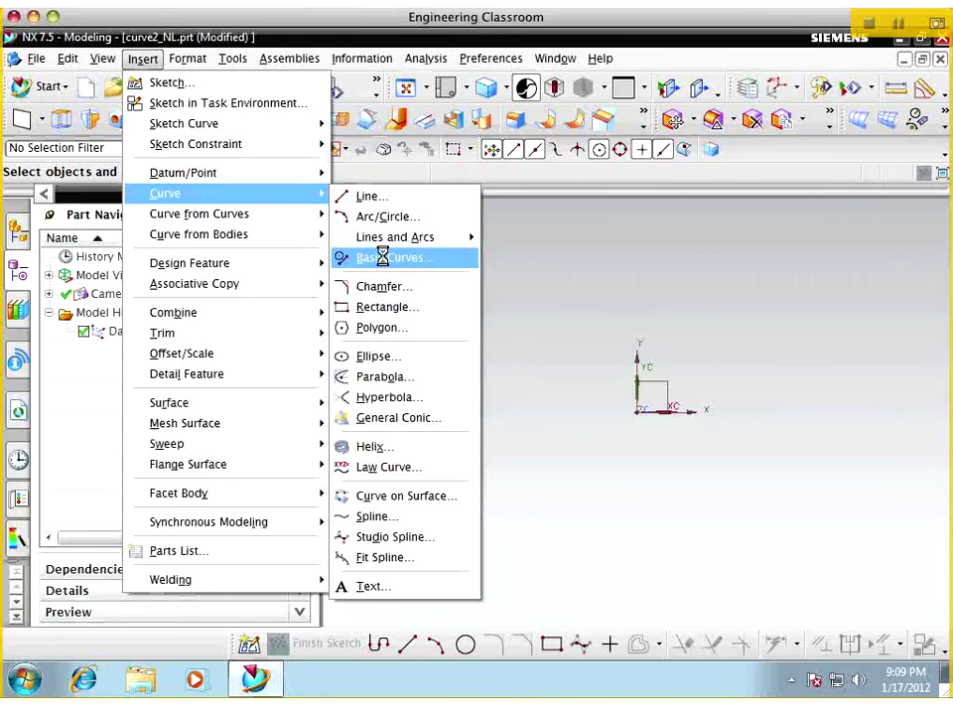
pyautogui.click(382, 257)
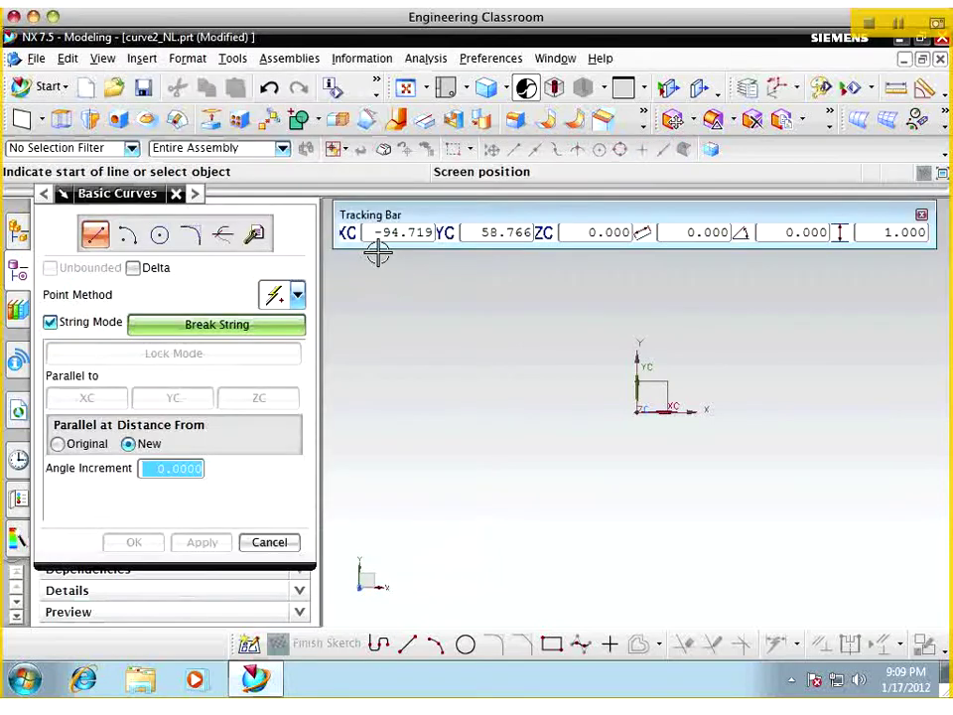
pyautogui.click(97, 238)
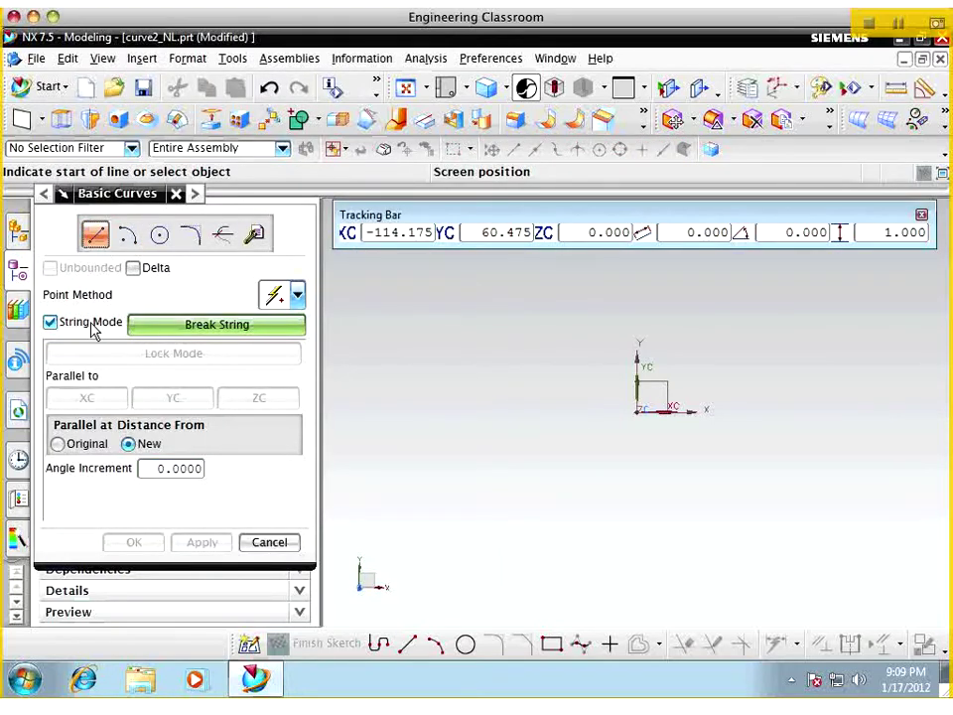
# Draw a freehand line slanting up to the right, well to the left of the origin, and break the string
pyautogui.click(382, 415)
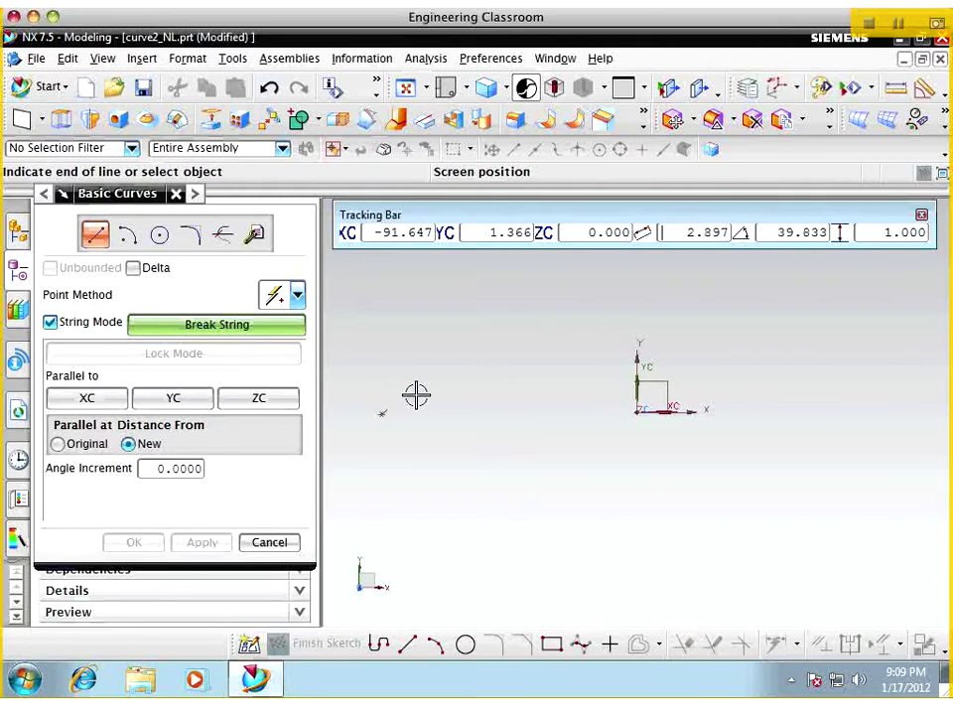
pyautogui.press('Tab')
pyautogui.click(468, 319)
pyautogui.click(283, 330)
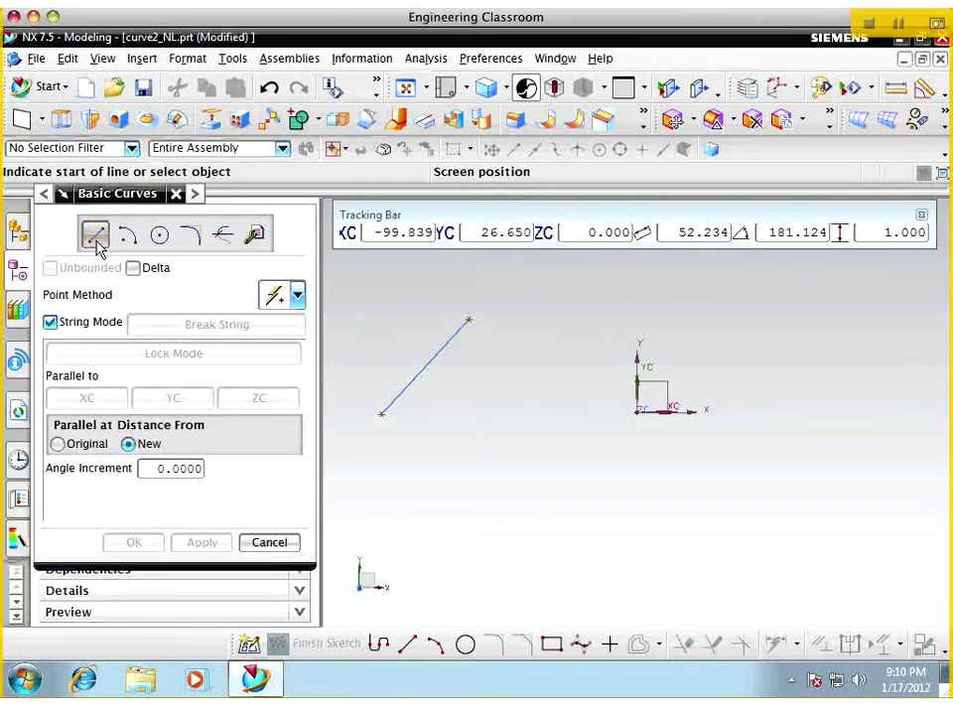
# Draw a second line about 43 mm long, parallel to the first slanted line and to its lower right
pyautogui.click(96, 244)
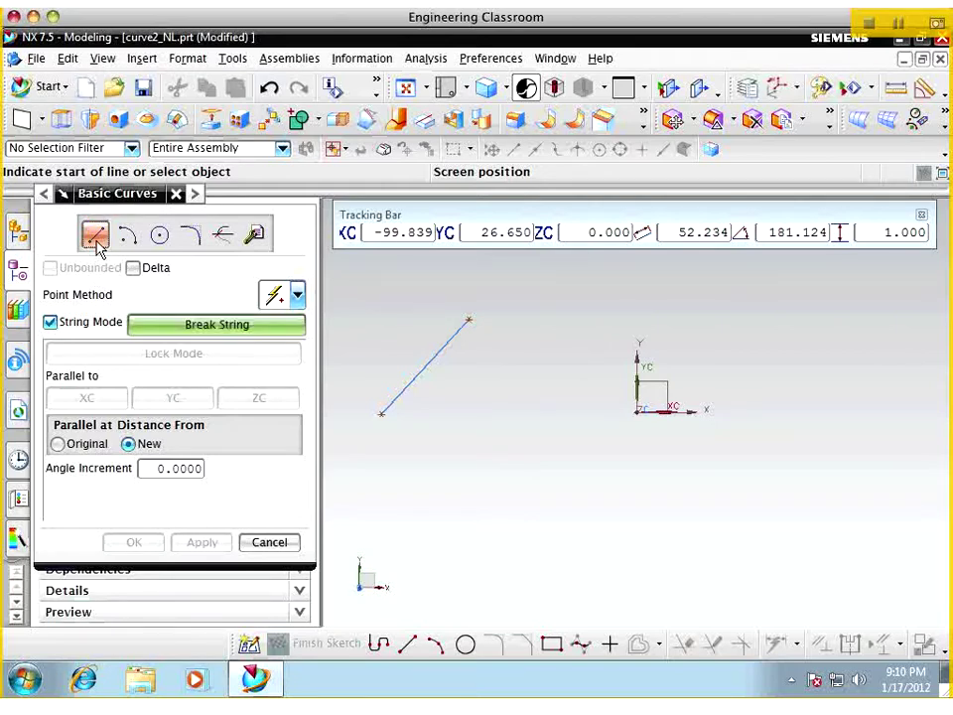
pyautogui.click(435, 423)
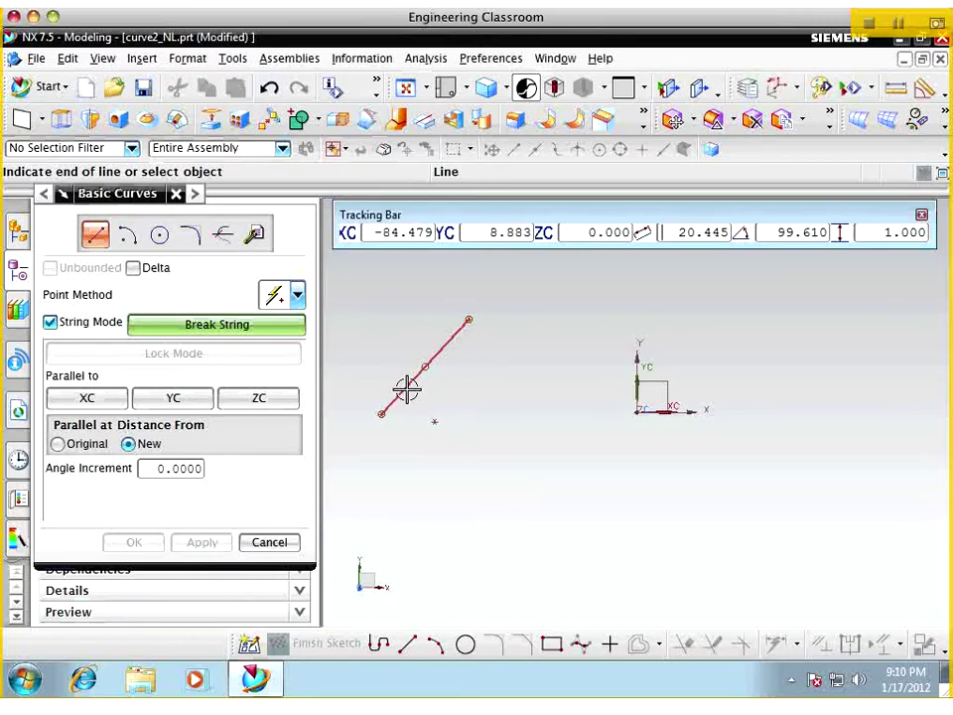
pyautogui.click(407, 390)
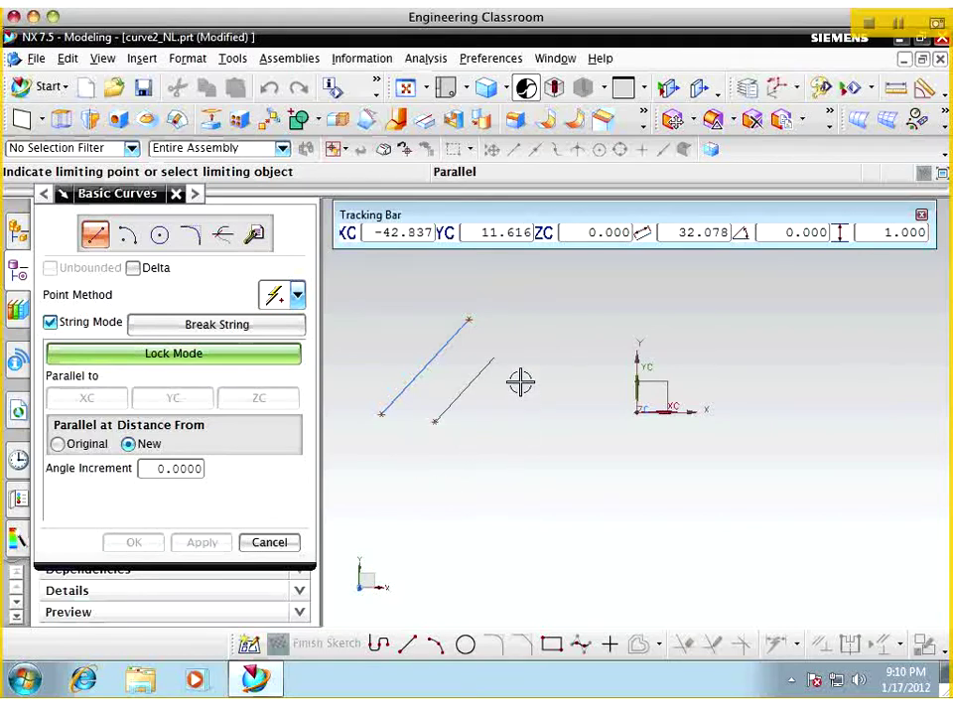
pyautogui.click(533, 352)
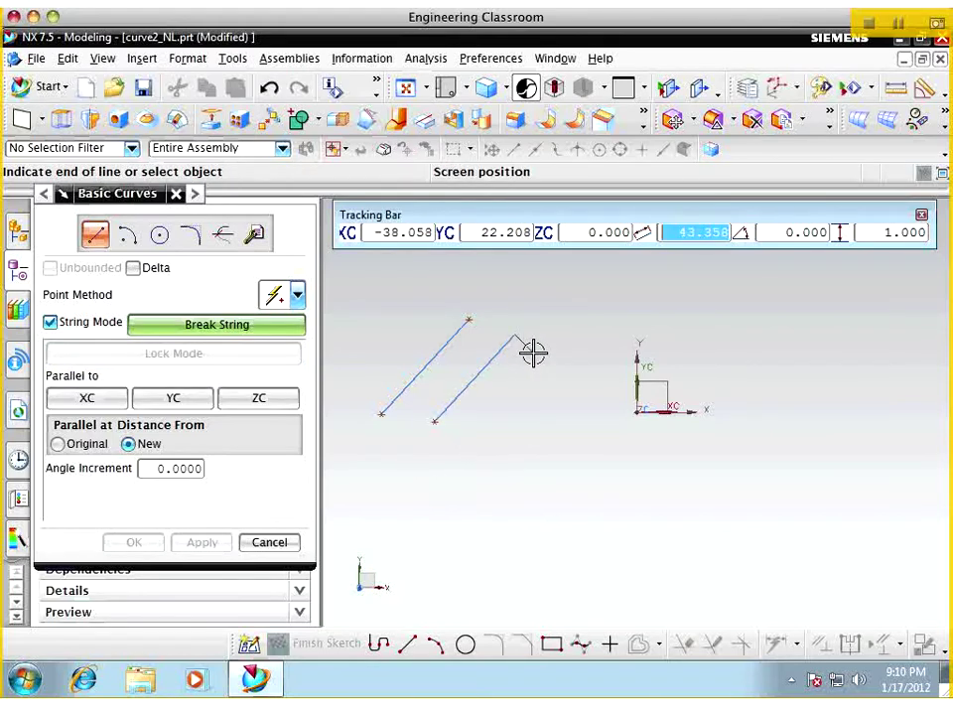
pyautogui.click(278, 324)
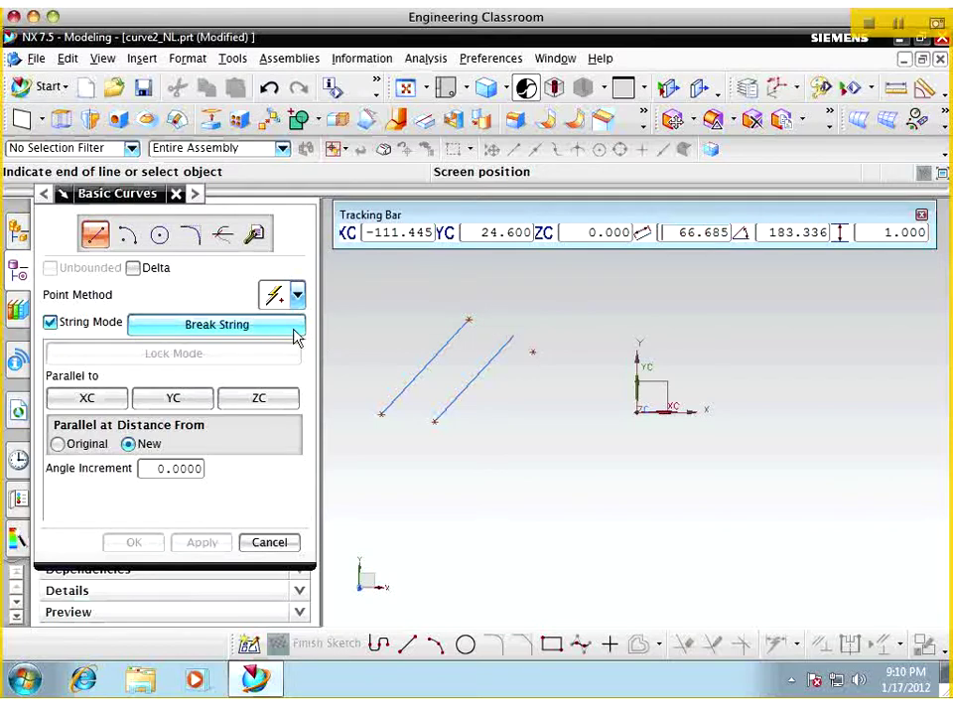
# Draw a line from the second line's upper end, perpendicular to it and running down toward the right
pyautogui.click(511, 341)
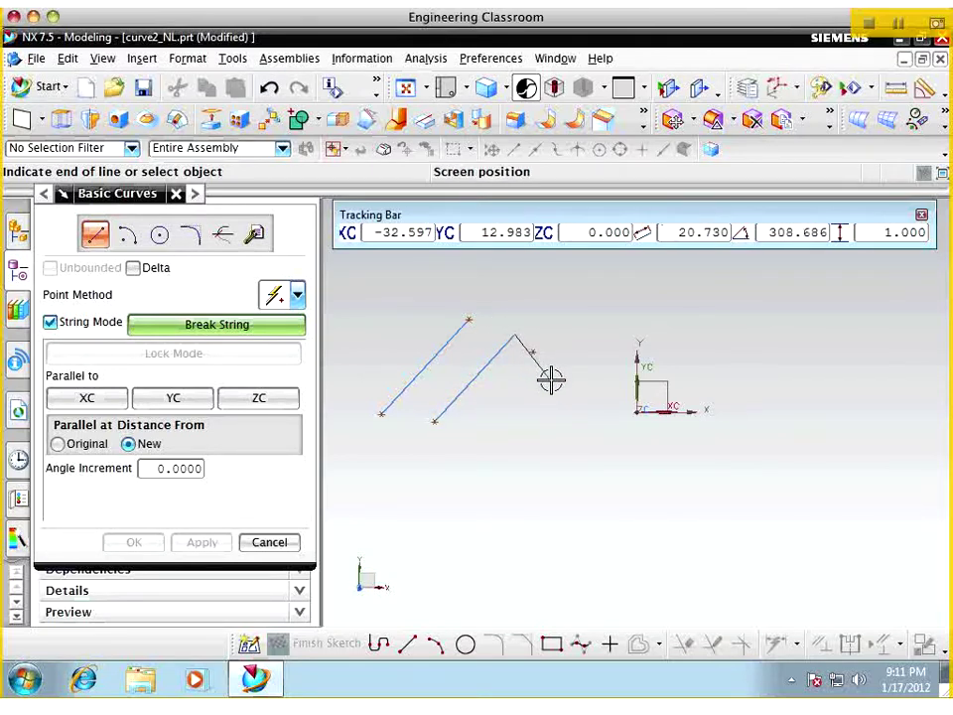
pyautogui.click(496, 355)
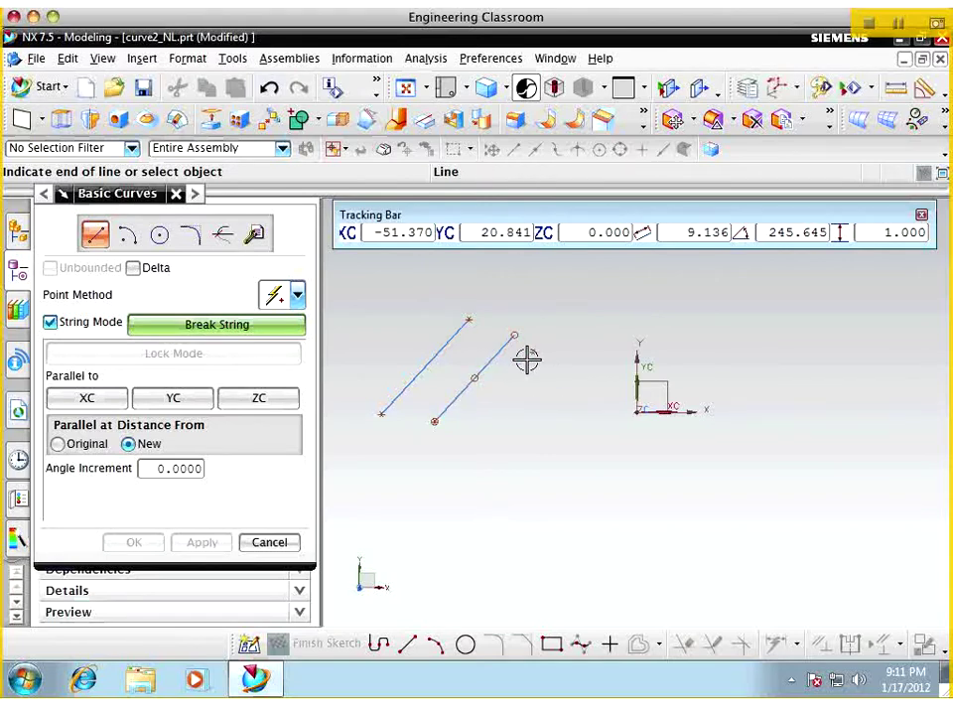
pyautogui.click(565, 392)
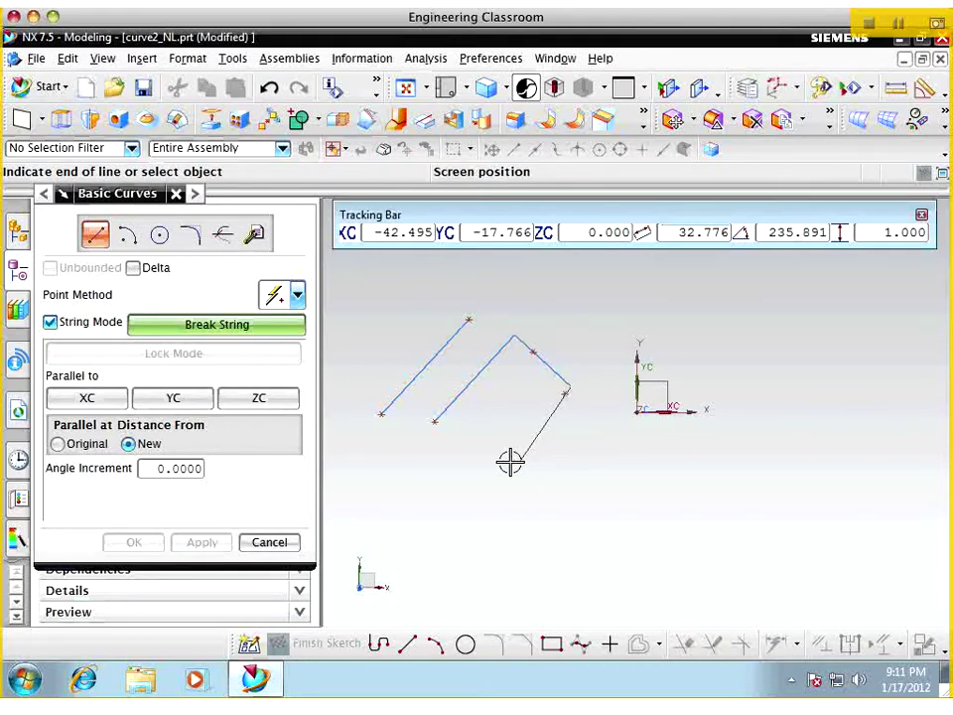
pyautogui.click(252, 327)
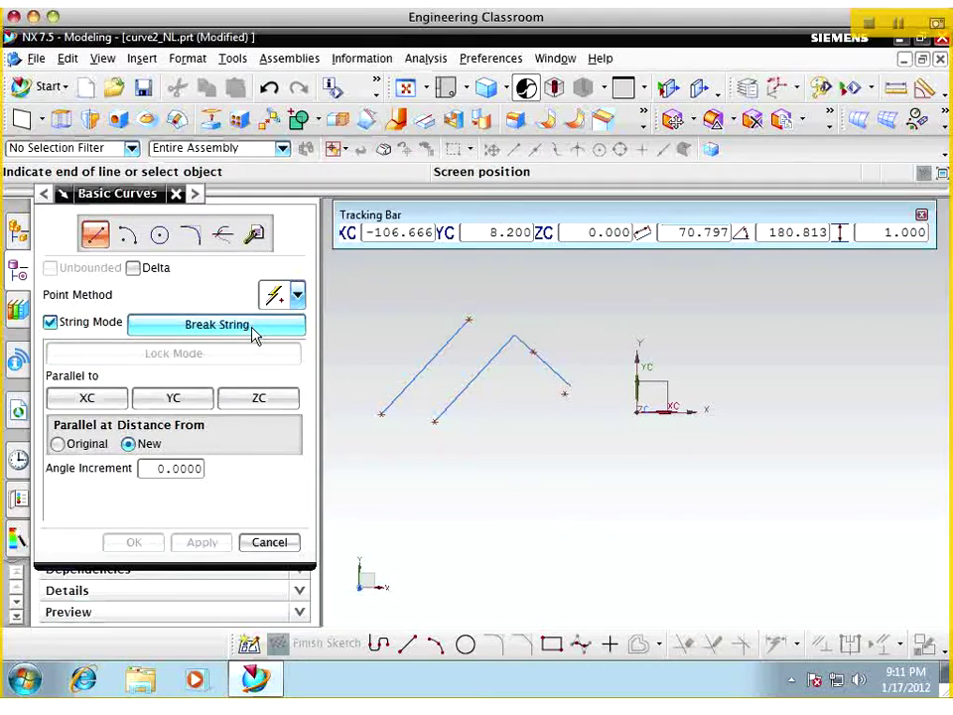
# Draw a line about 45 mm long down to the left, perpendicular to the third line from its lower end, and break the string
pyautogui.click(555, 383)
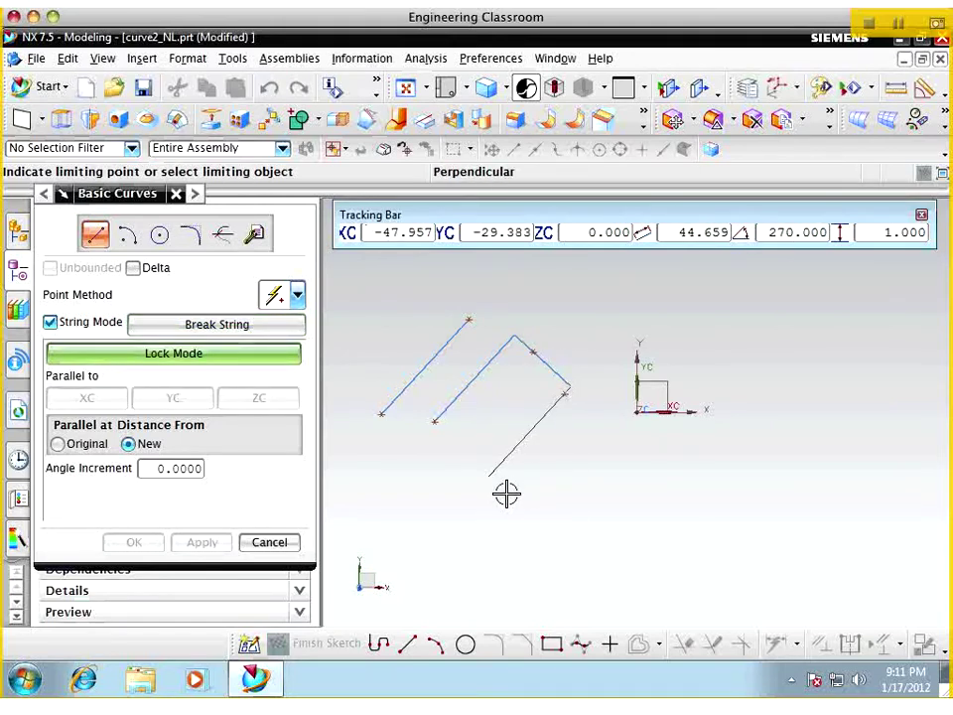
pyautogui.click(503, 492)
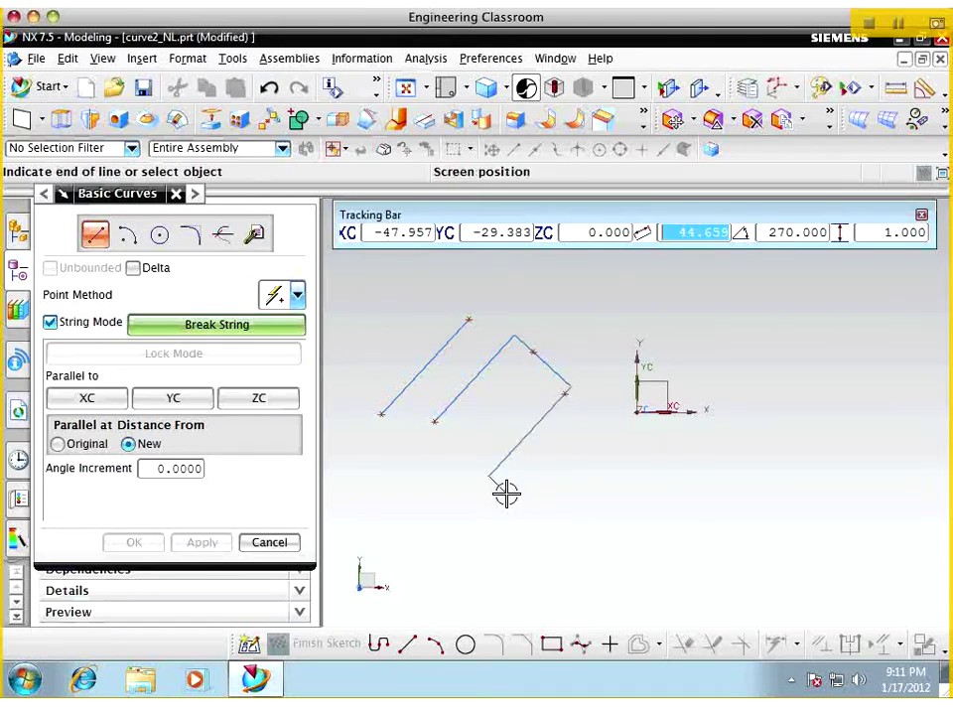
pyautogui.click(257, 327)
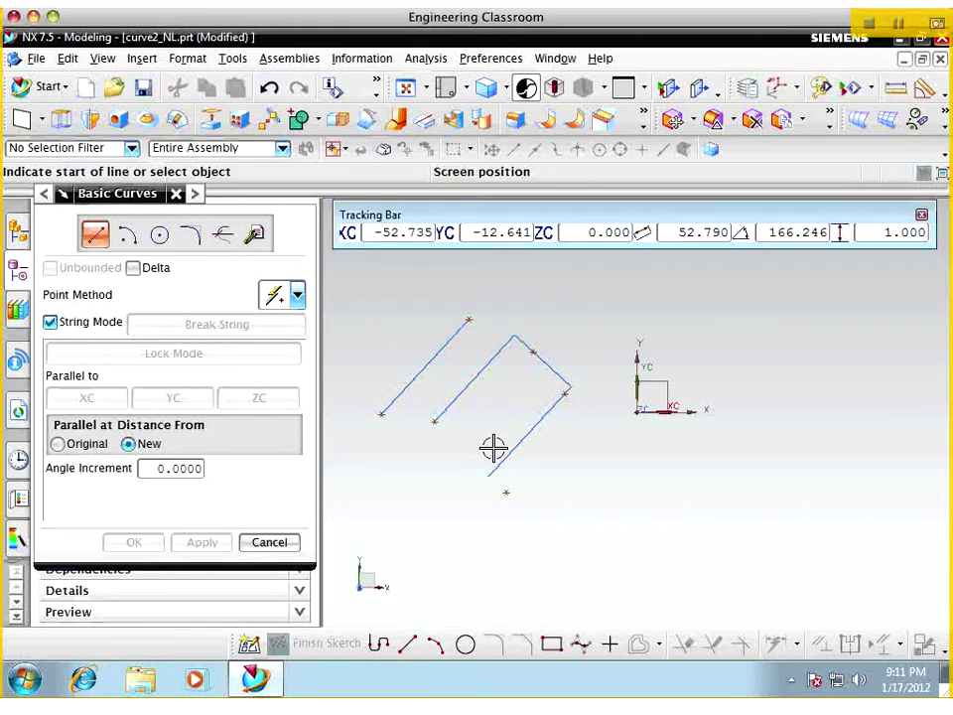
# Undo all four drawn lines to clear the drawing area
pyautogui.hotkey('ctrl', 'z')
pyautogui.hotkey('ctrl', 'z')
pyautogui.hotkey('ctrl', 'z')
pyautogui.hotkey('ctrl', 'z')
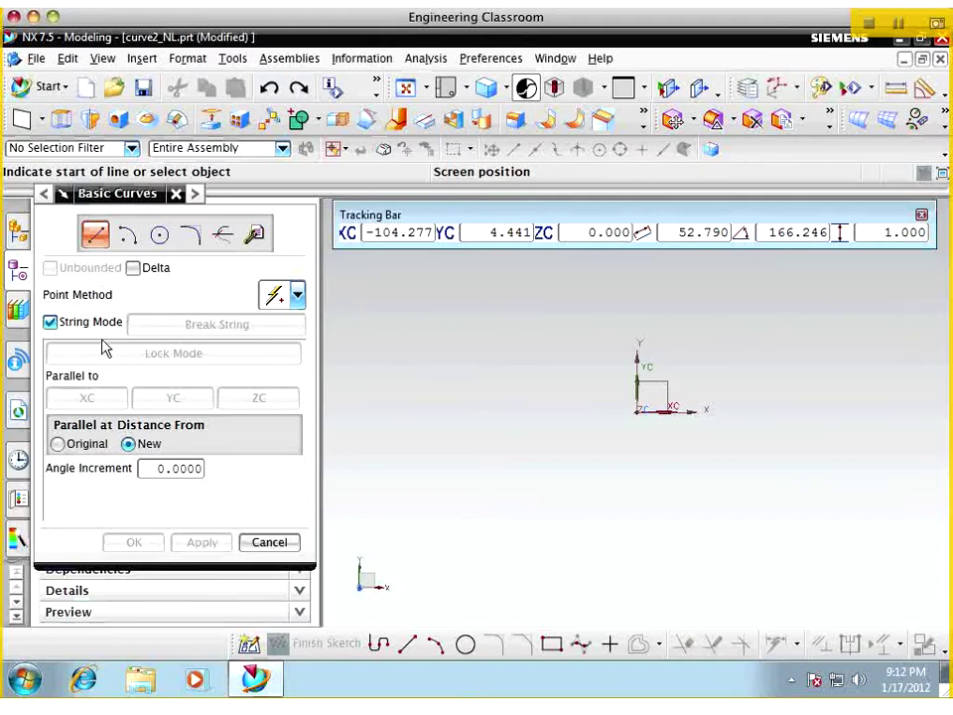
# Turn off String Mode for the Basic Curves lines
pyautogui.click(50, 322)
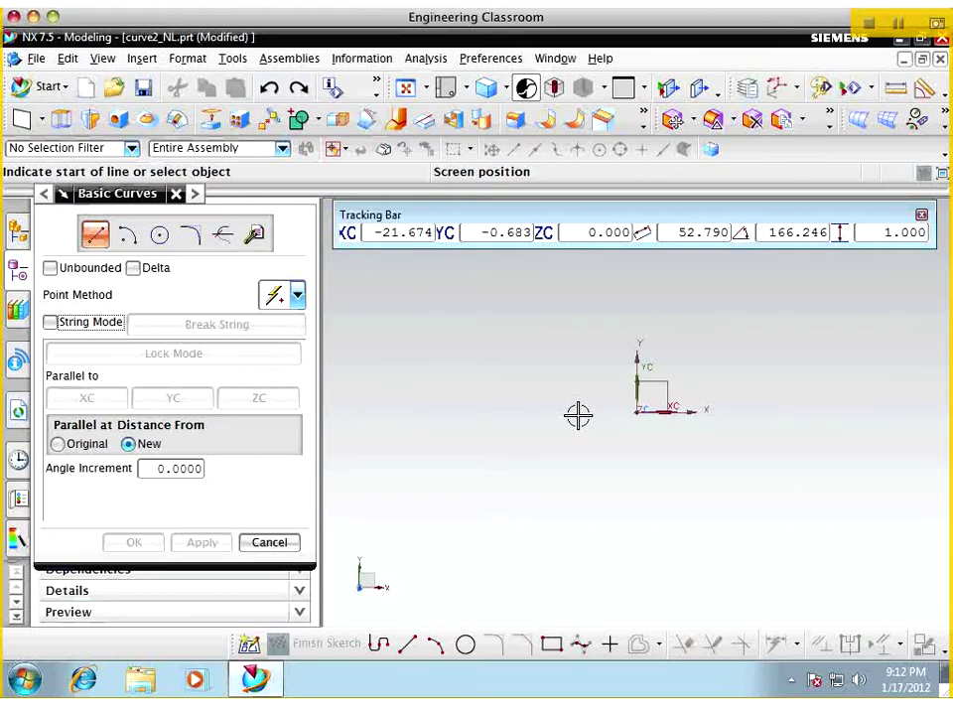
# Try to define the line's start point at XC -2, YC -1 with length, angle and offset all set to 0
pyautogui.click(419, 240)
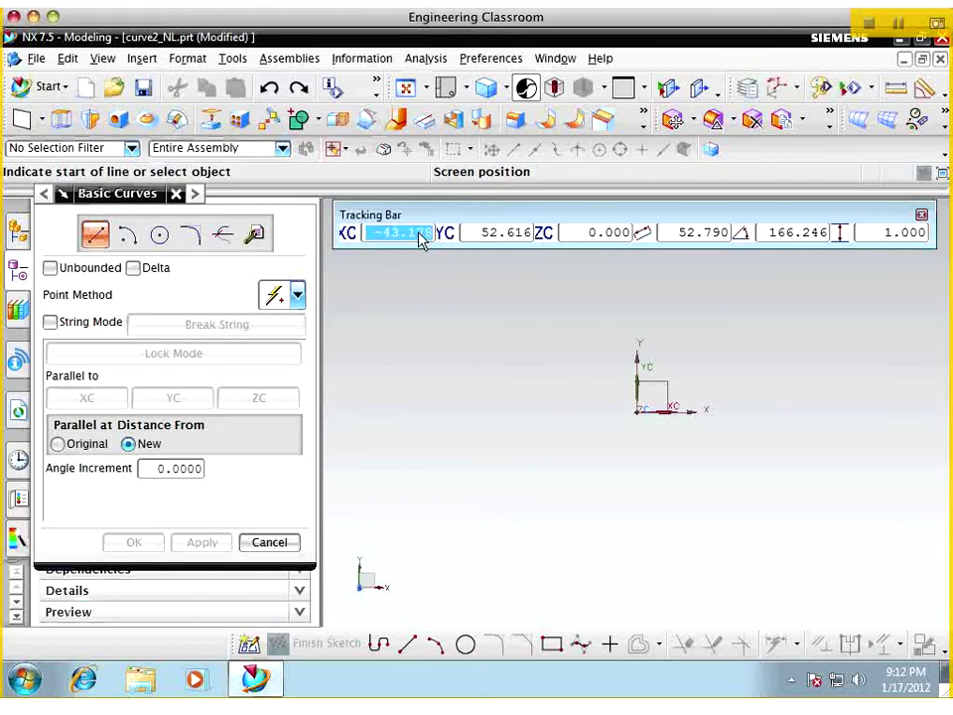
pyautogui.write('-2')
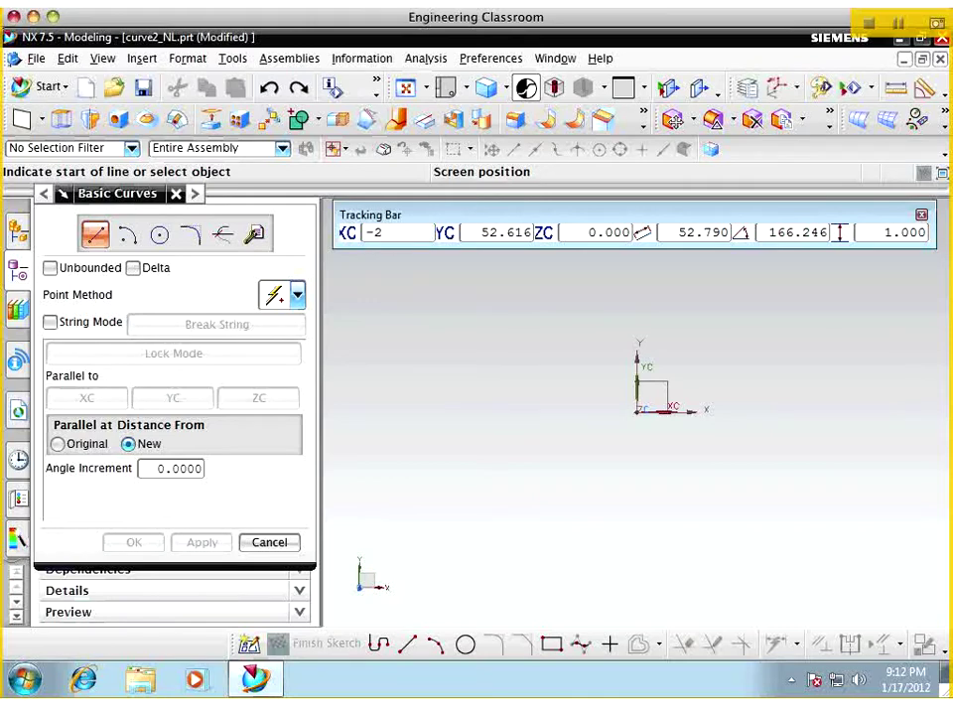
pyautogui.press('Tab')
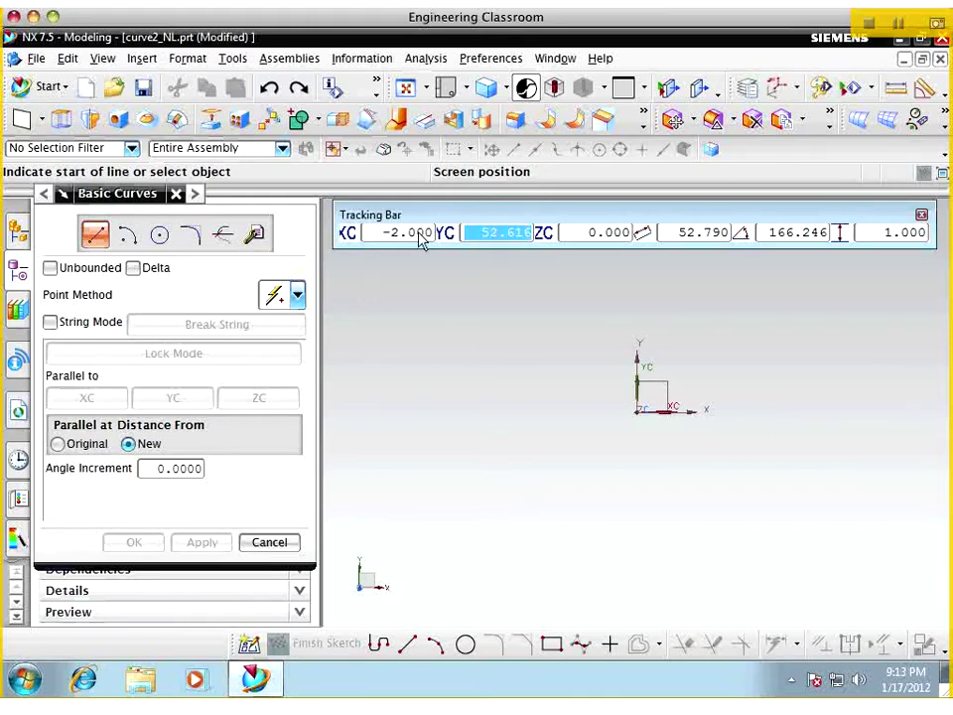
pyautogui.write('-1')
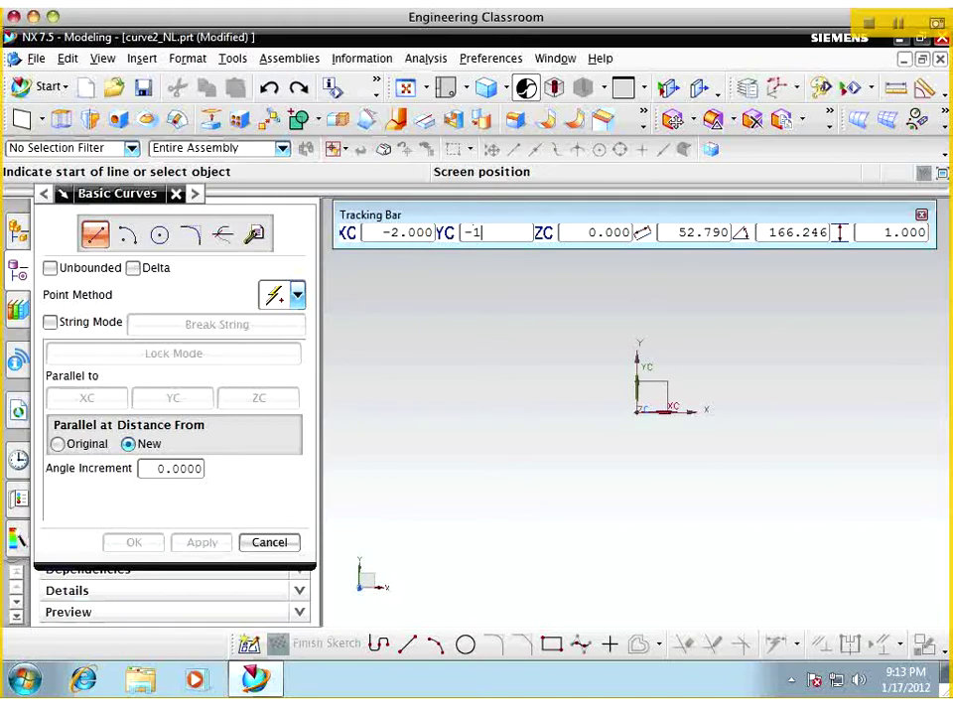
pyautogui.press('Tab')
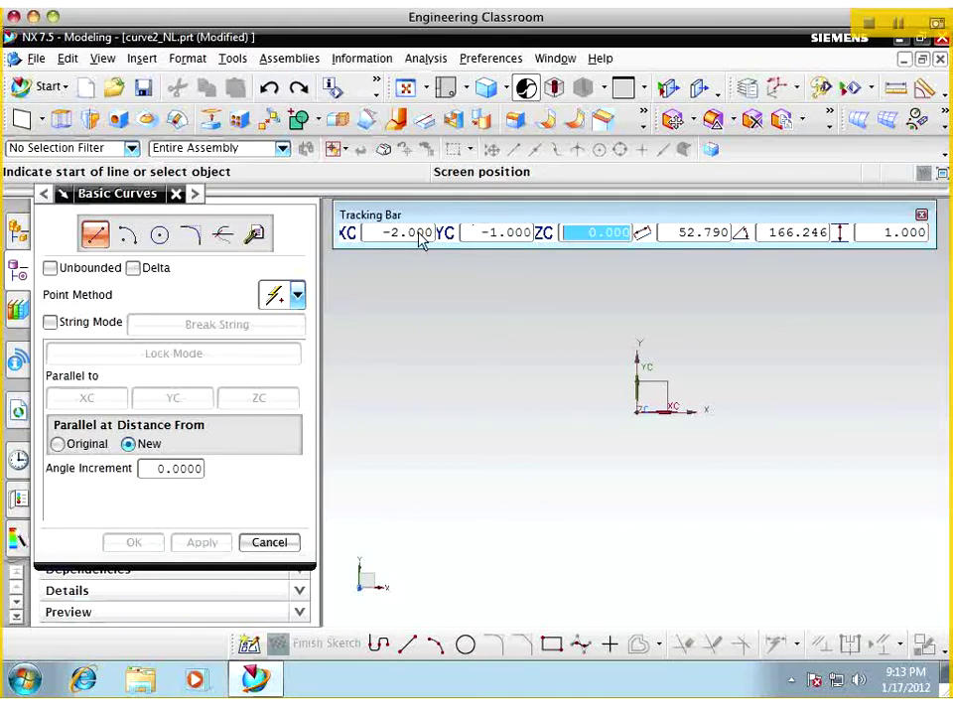
pyautogui.press('Tab')
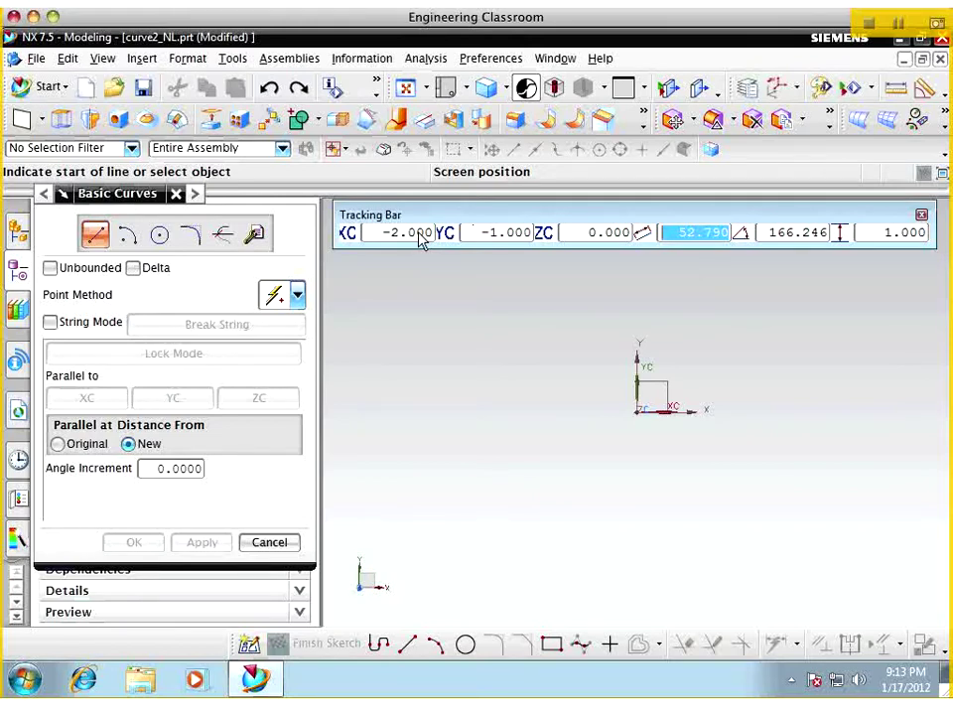
pyautogui.write('0')
pyautogui.press('Tab')
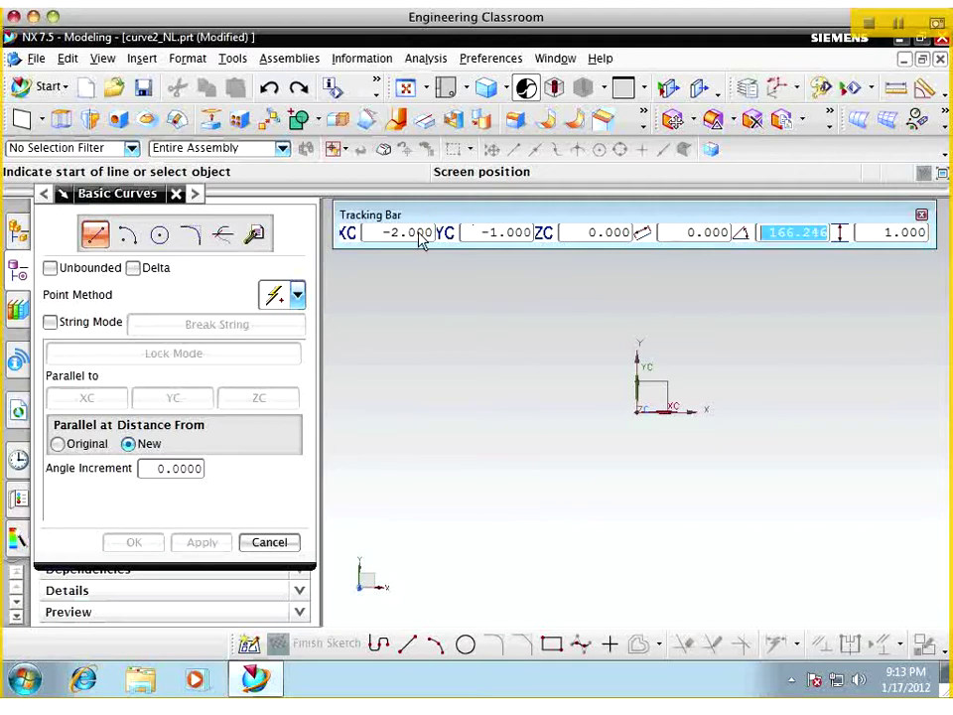
pyautogui.write('0')
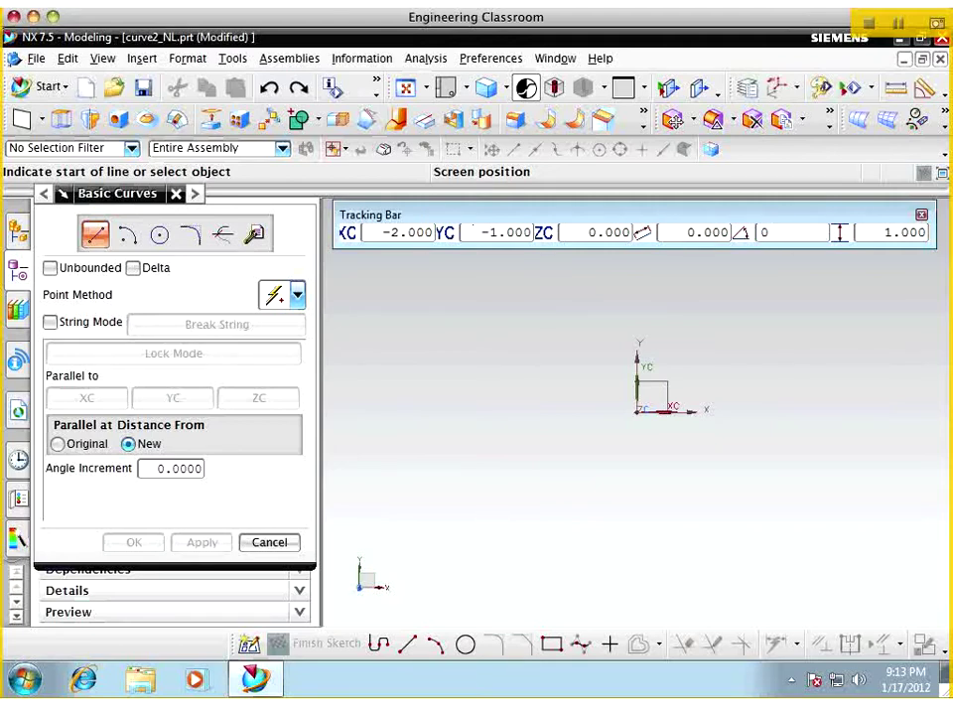
pyautogui.press('Tab')
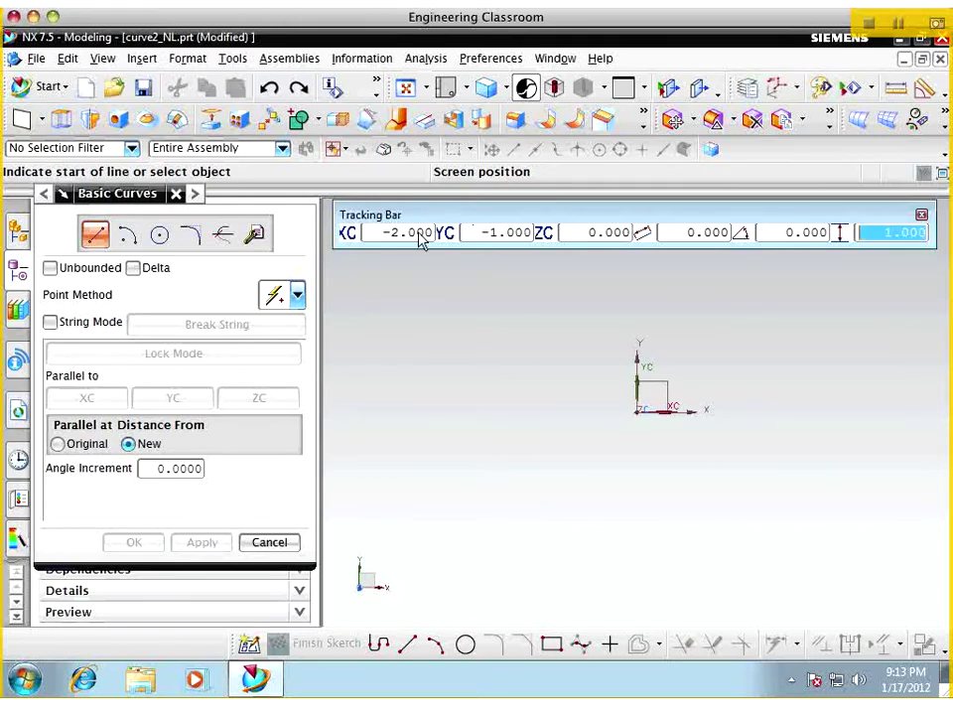
pyautogui.write('0')
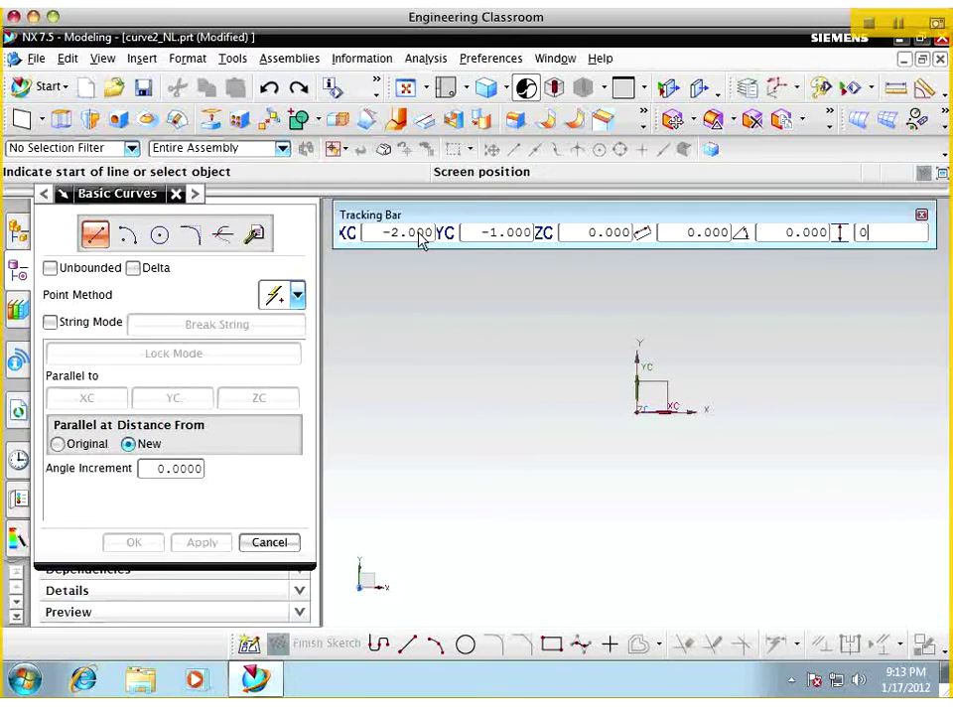
# Restart the line and try to enter its start point as XC -2, YC -1 with an angle of 0
pyautogui.click(95, 234)
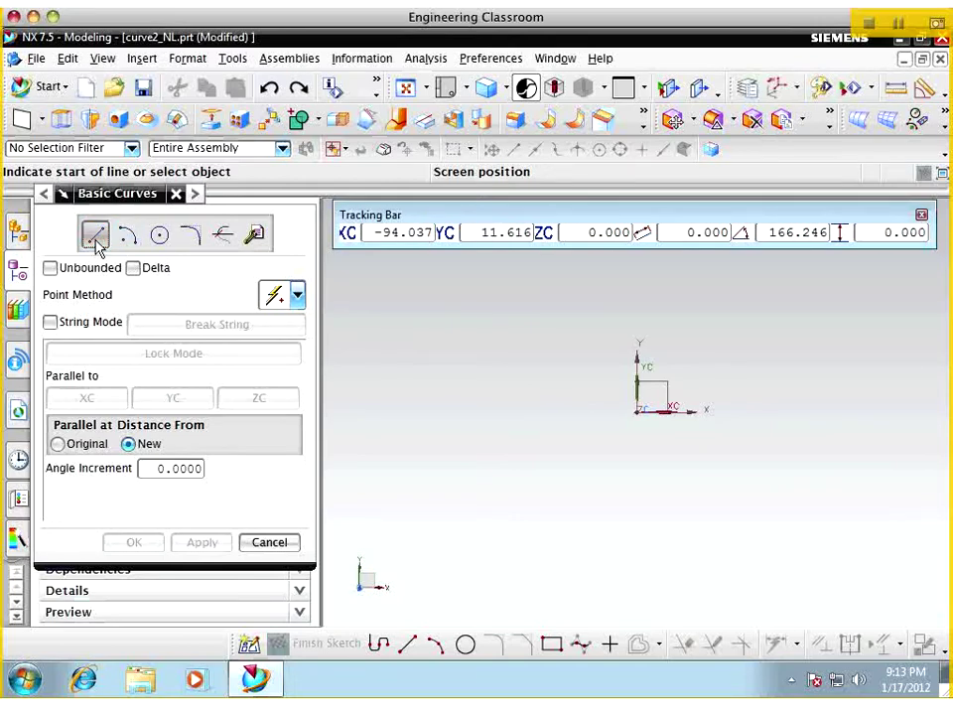
pyautogui.click(395, 233)
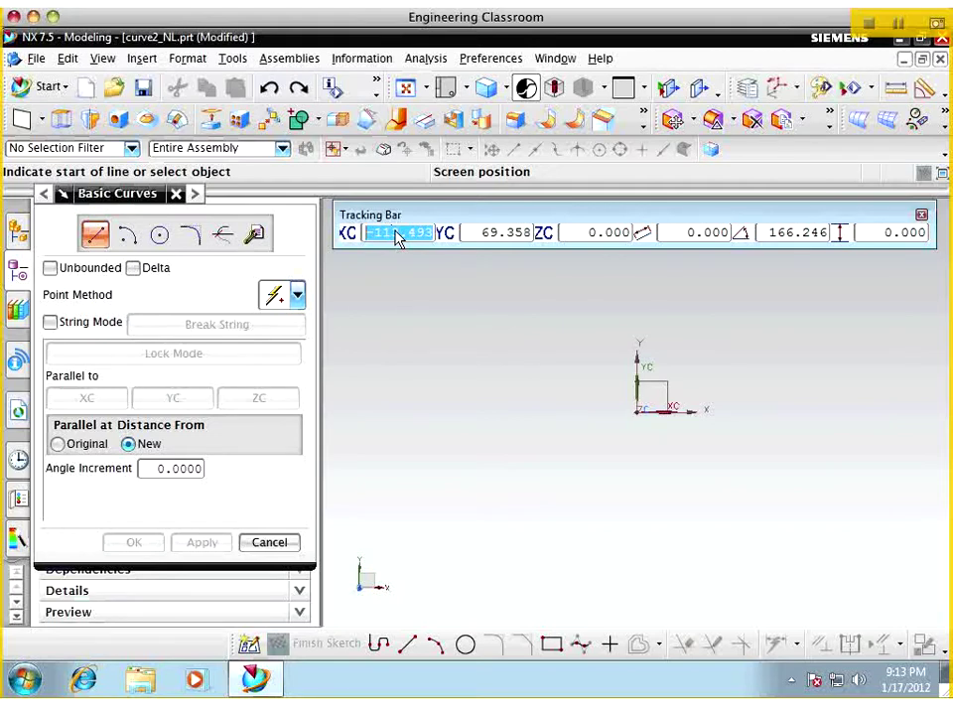
pyautogui.write('-2')
pyautogui.press('Tab')
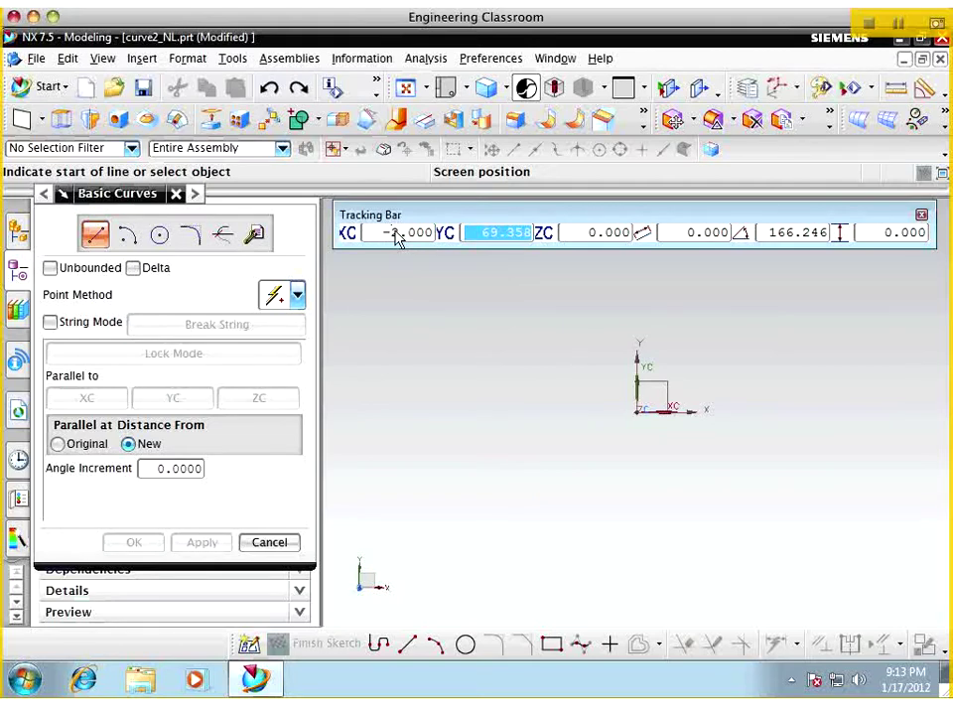
pyautogui.write('-1')
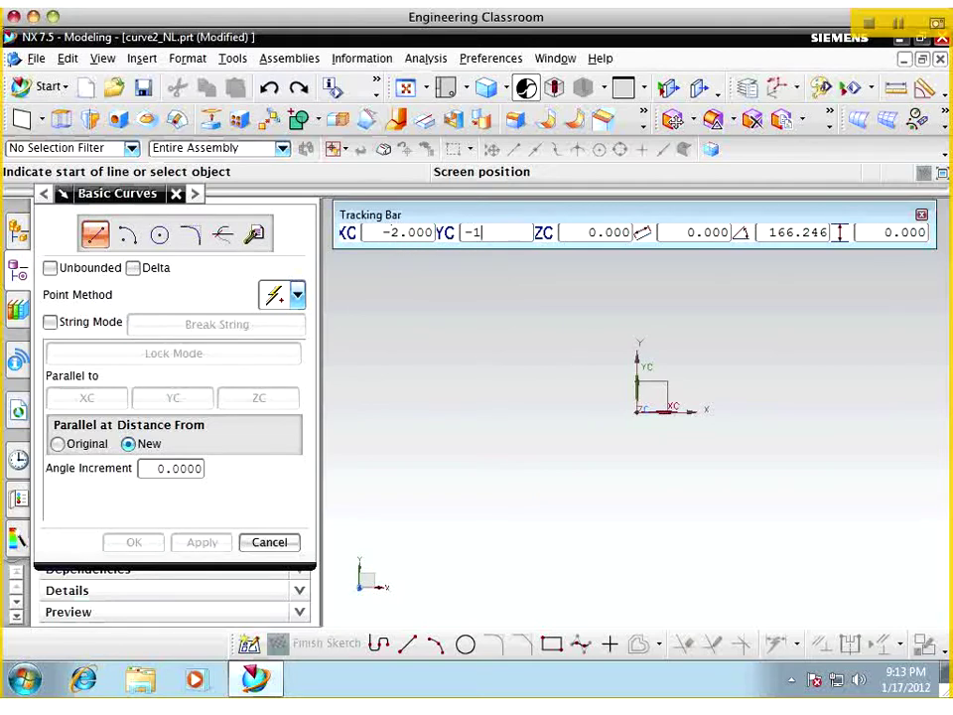
pyautogui.press('Tab')
pyautogui.press('Tab')
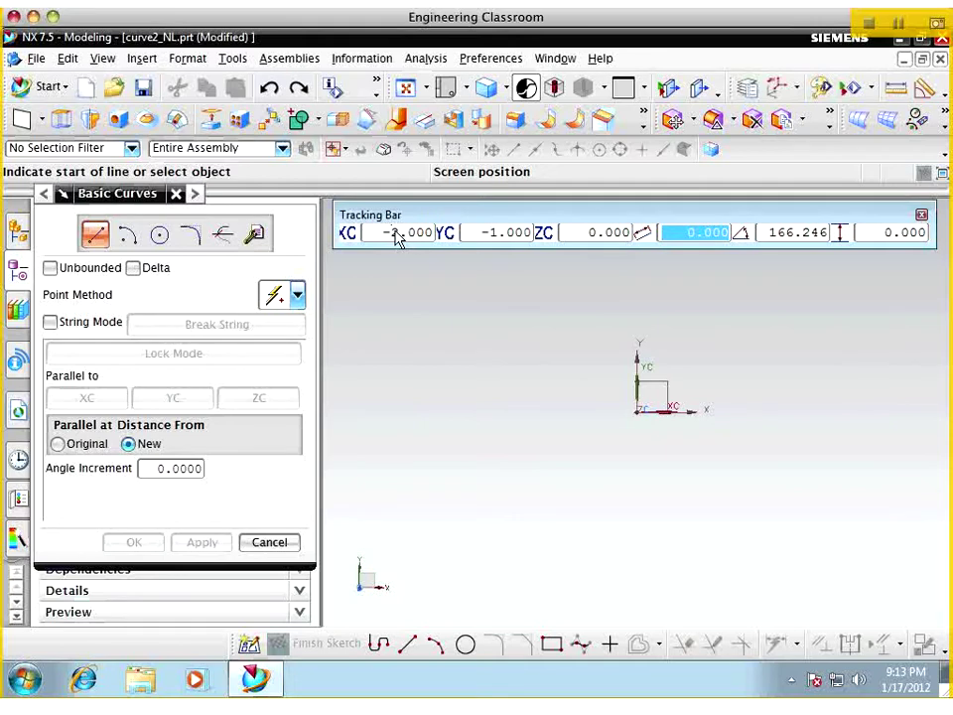
pyautogui.press('Tab')
pyautogui.write('0')
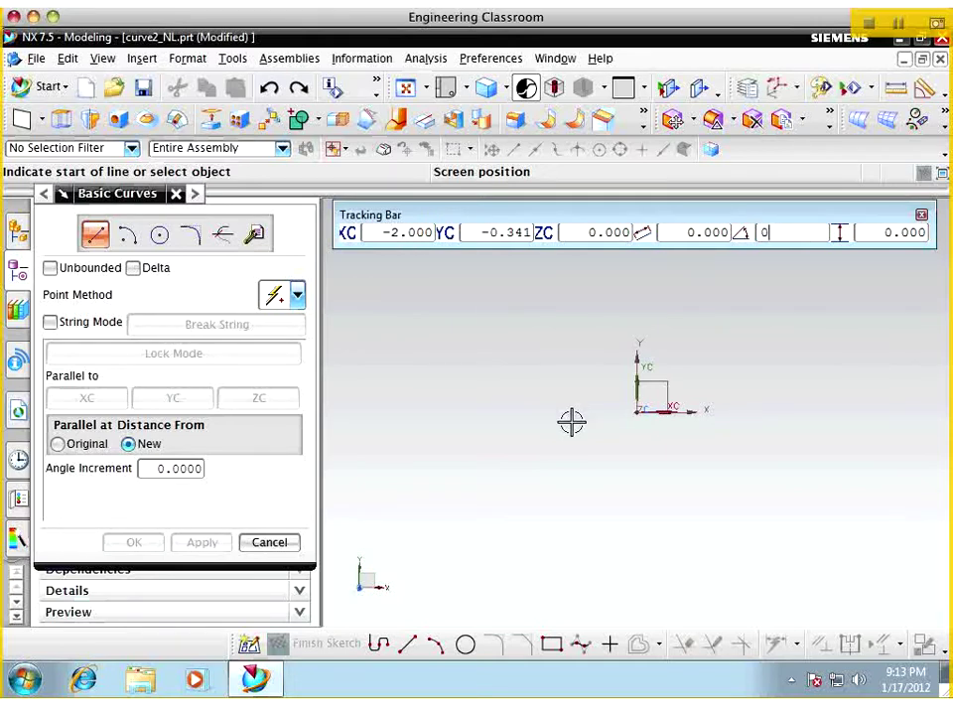
# Place the line's start point at XC -2, YC -1
pyautogui.click(423, 238)
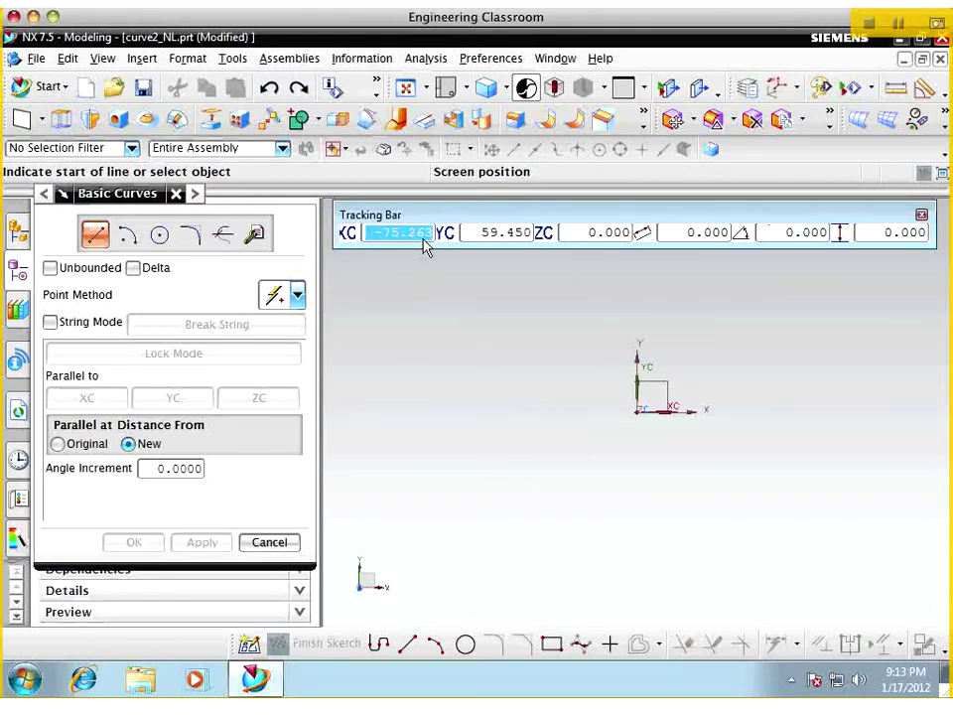
pyautogui.write('-2')
pyautogui.press('Tab')
pyautogui.write('-1')
pyautogui.press('Return')
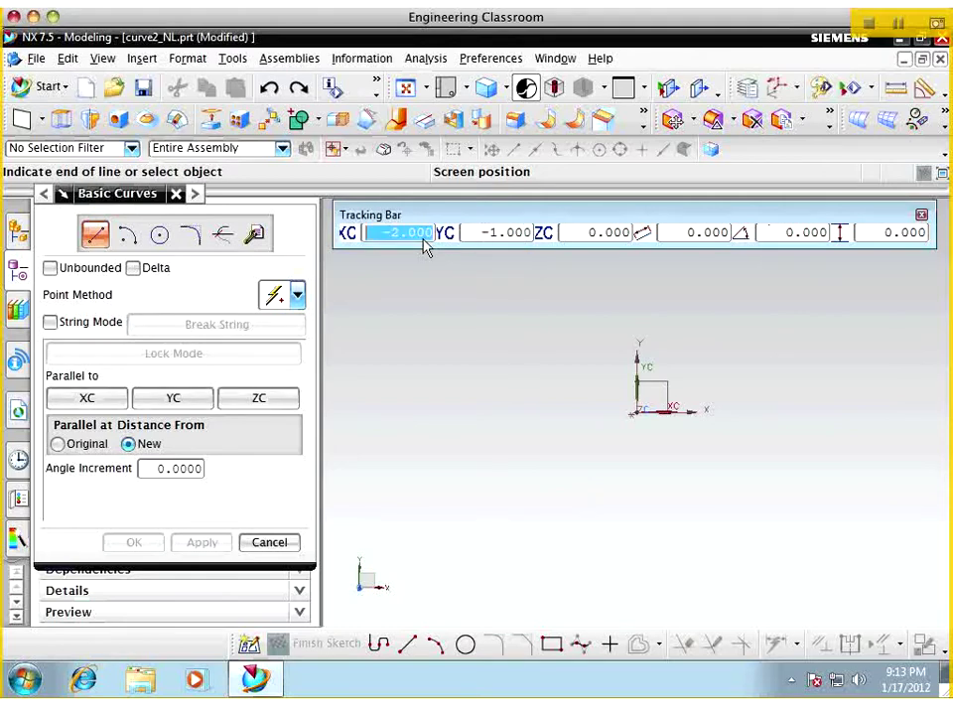
# Try to end the line at XC -4, YC 3 with its length and angle set to 0
pyautogui.click(635, 417)
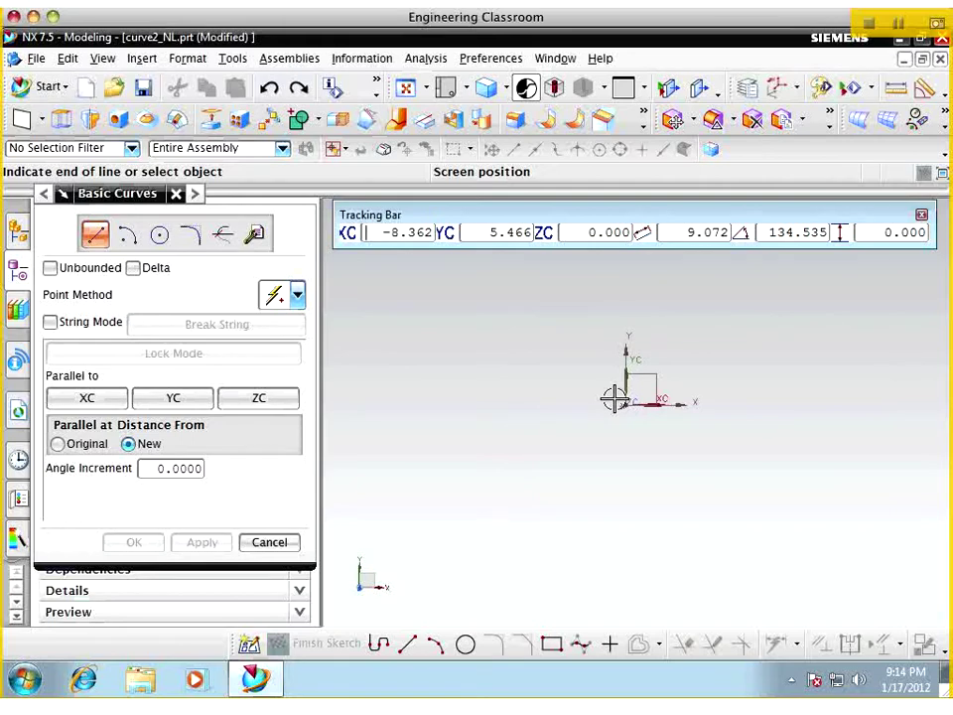
pyautogui.scroll(5, 614, 398)
pyautogui.scroll(-5, 615, 398)
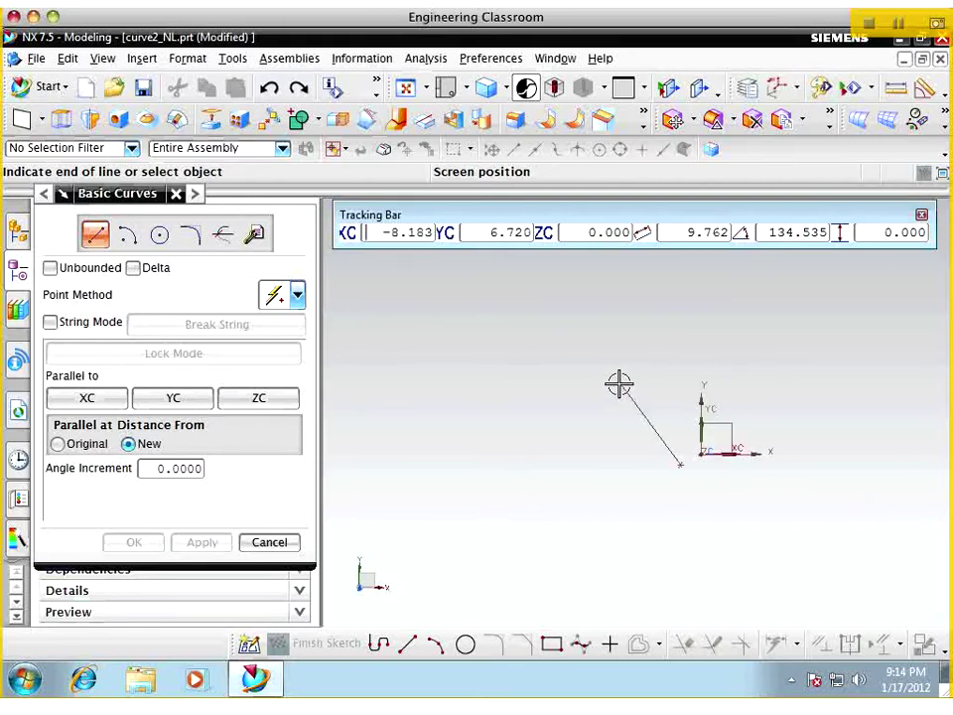
pyautogui.click(405, 240)
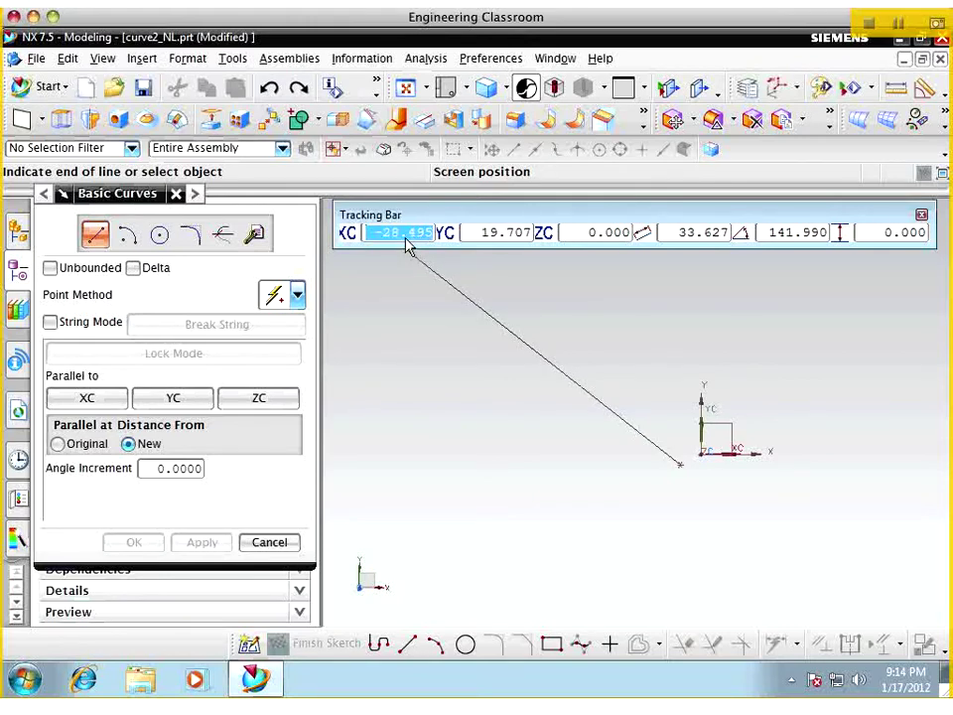
pyautogui.write('-4')
pyautogui.press('Tab')
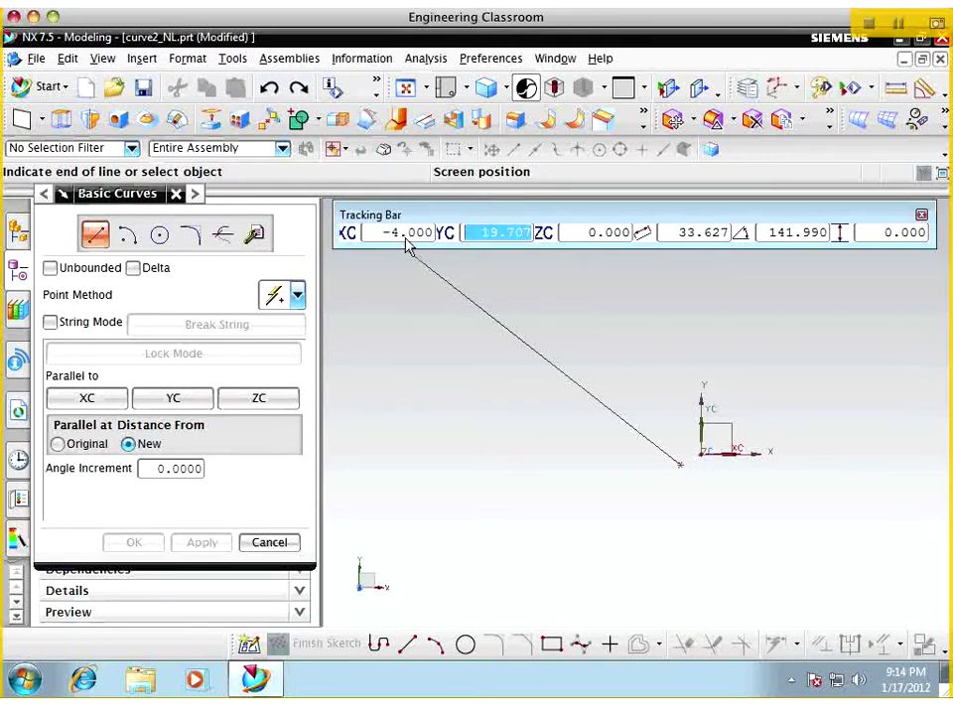
pyautogui.write('3')
pyautogui.press('Tab')
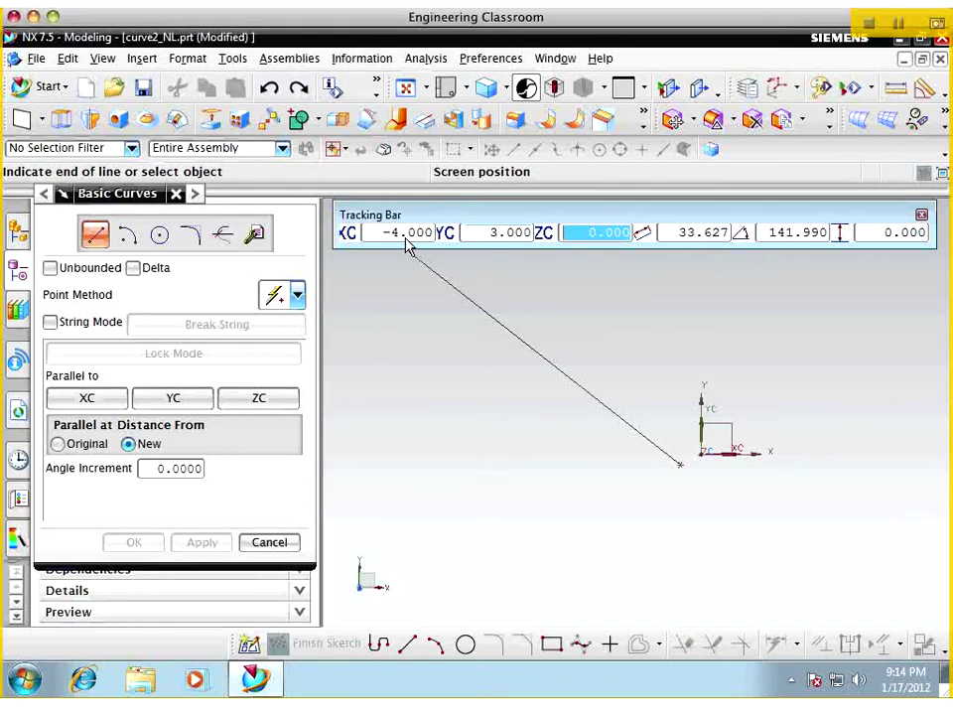
pyautogui.press('Tab')
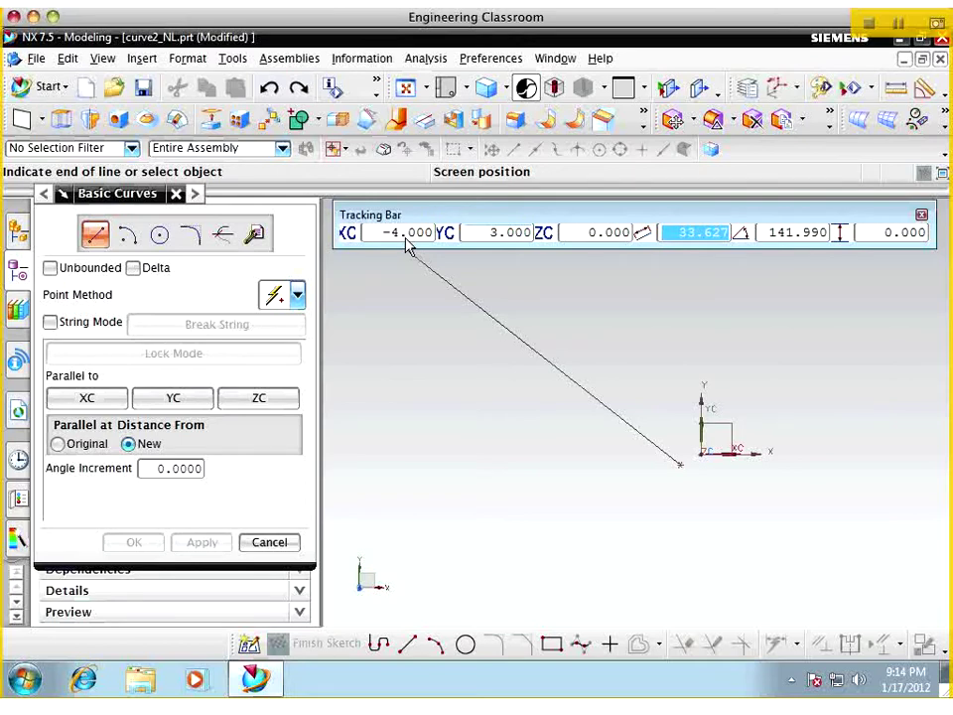
pyautogui.write('0')
pyautogui.press('Return')
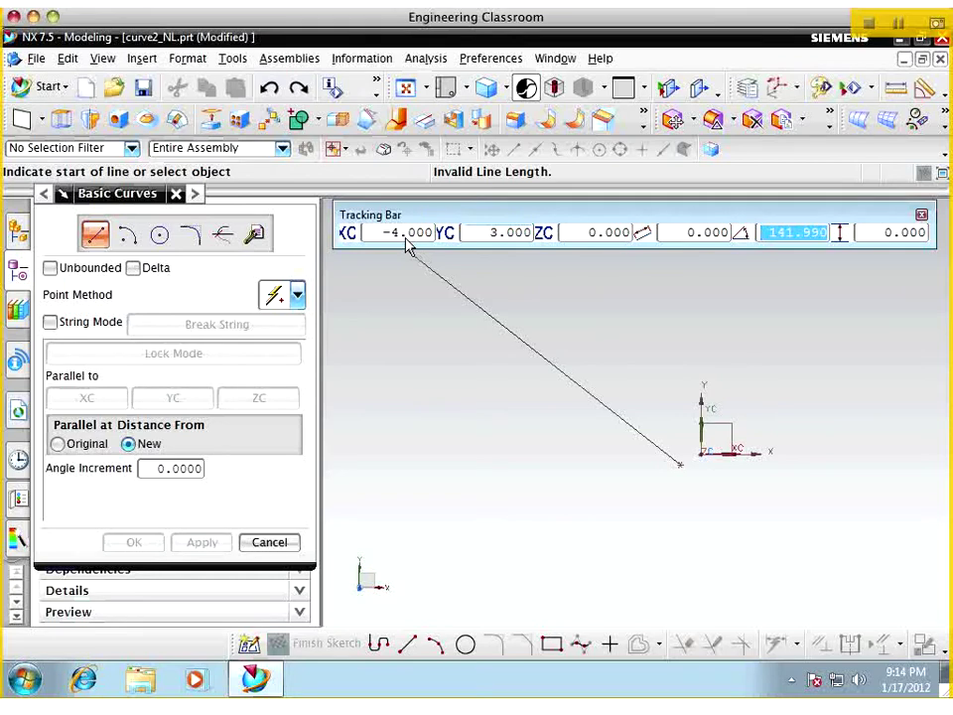
pyautogui.write('0')
pyautogui.press('Return')
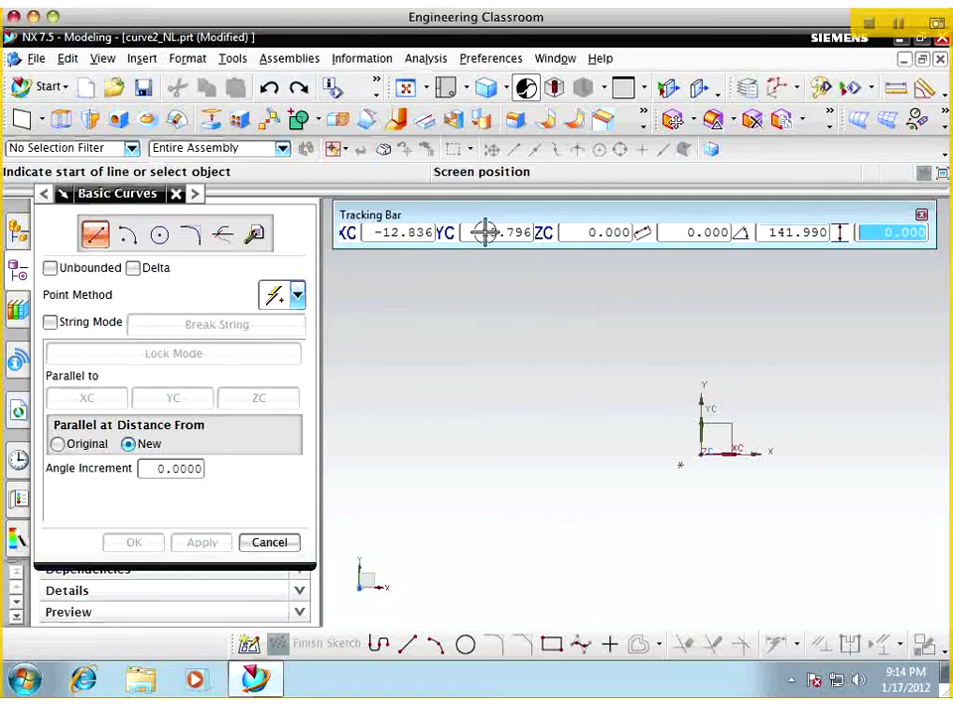
# Draw a line from XC -4, YC 3 to the earlier start marker at XC -2, YC -1, and undo it
pyautogui.click(411, 238)
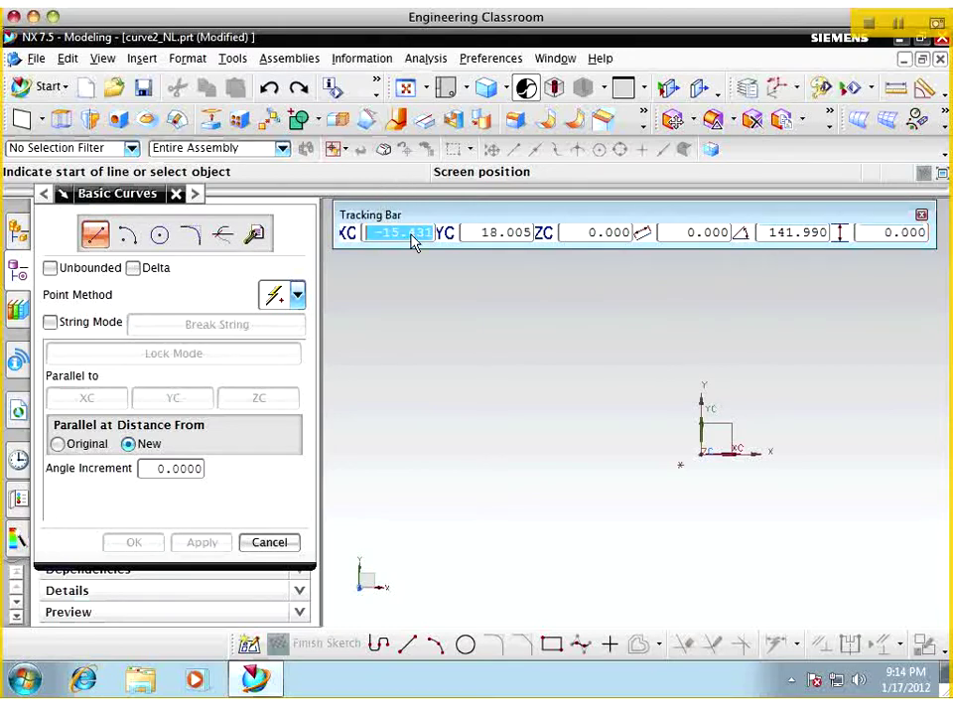
pyautogui.write('-4')
pyautogui.press('Tab')
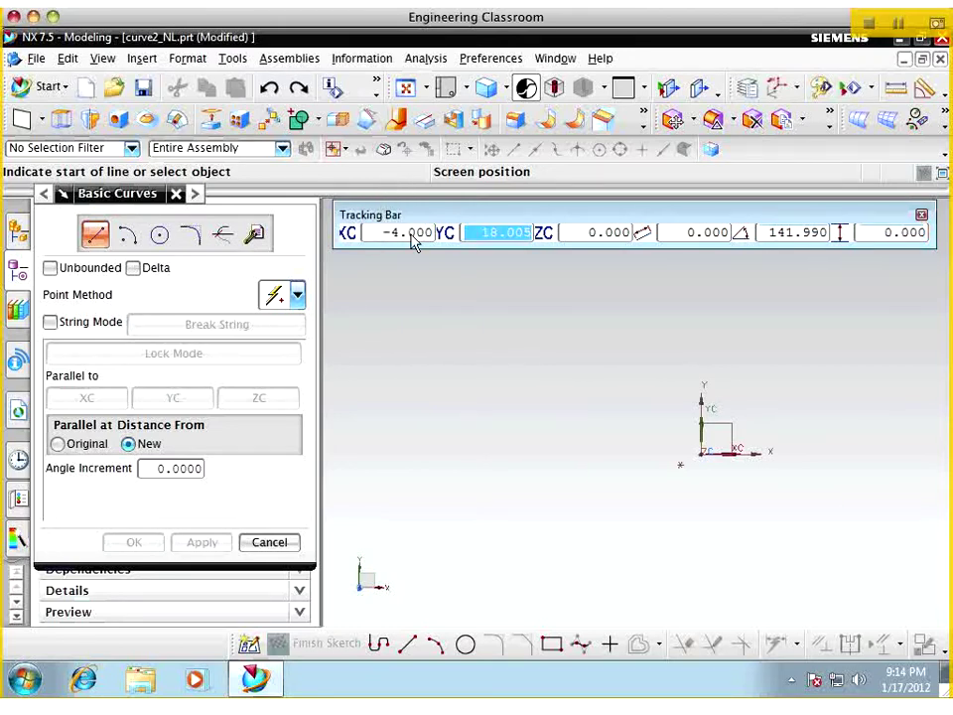
pyautogui.write('3')
pyautogui.press('Return')
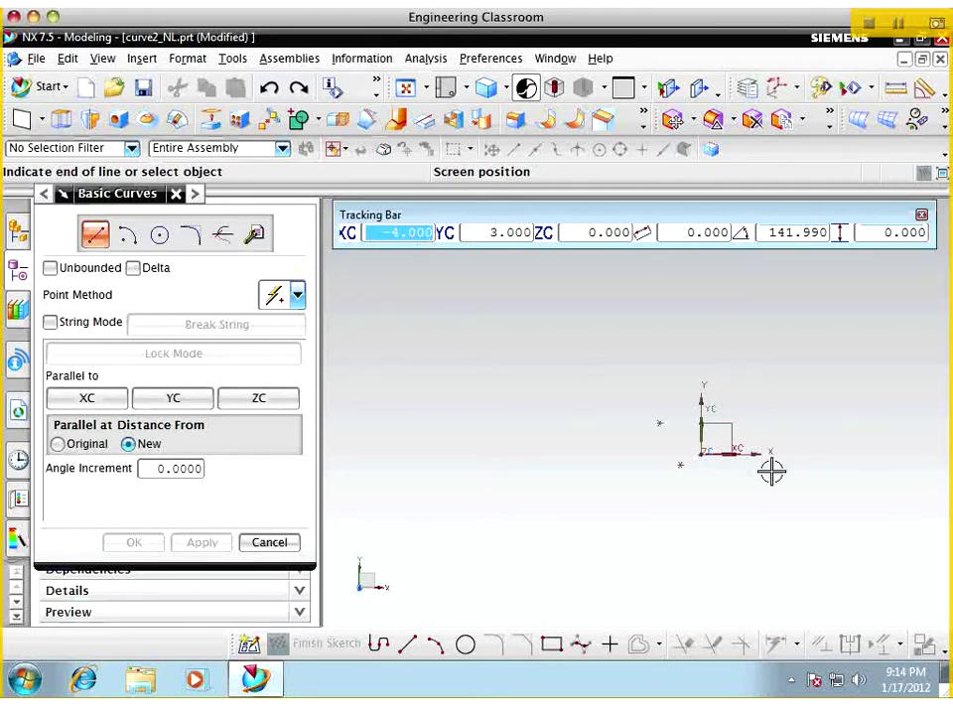
pyautogui.click(680, 466)
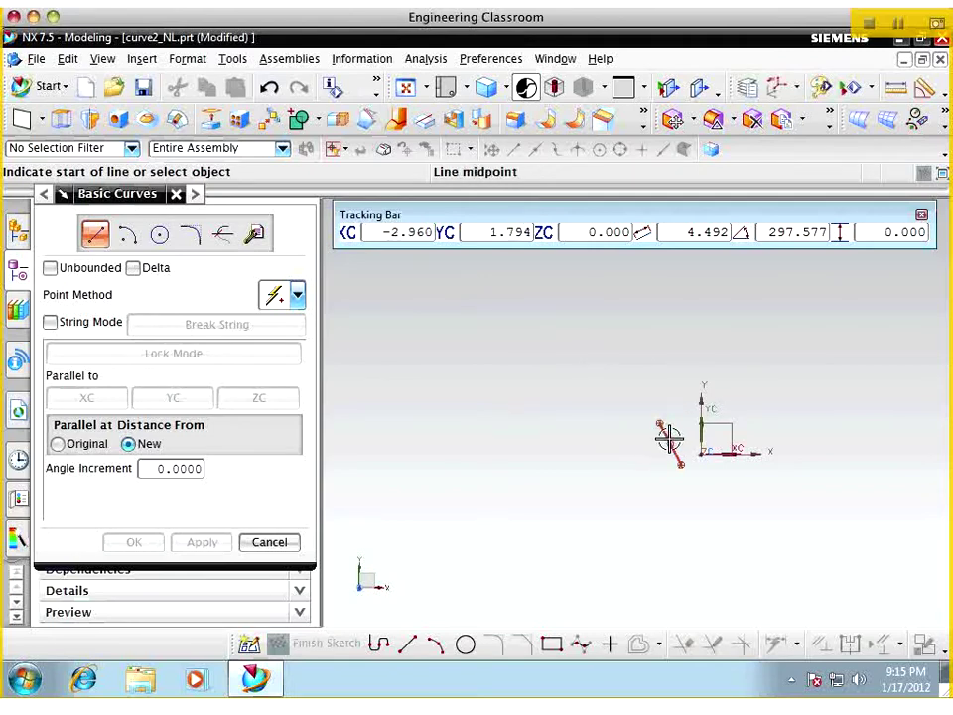
pyautogui.scroll(3, 685, 441)
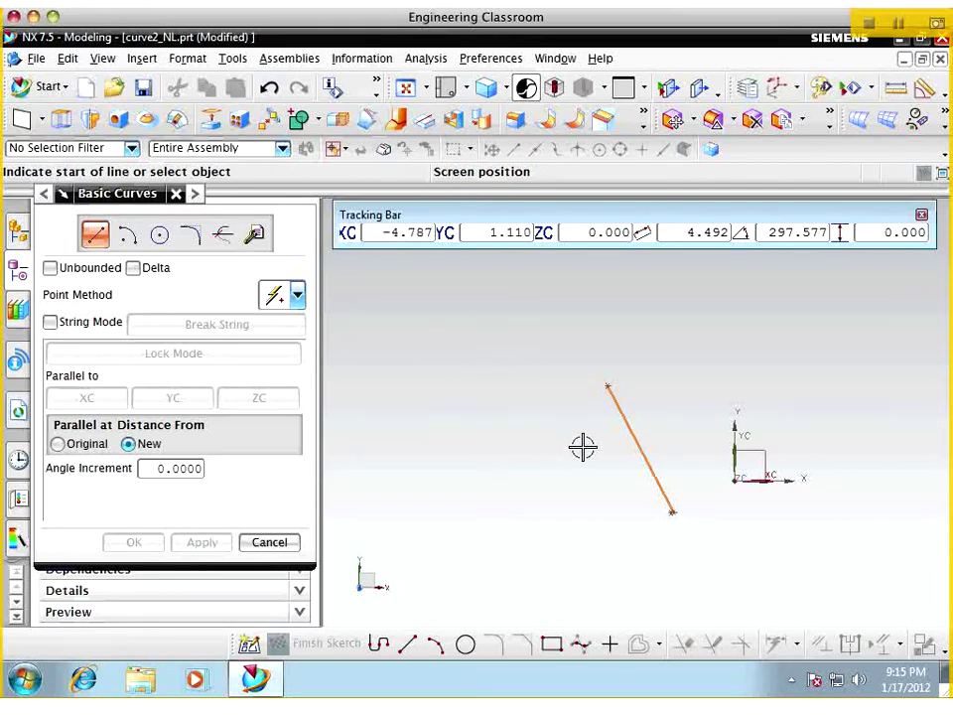
pyautogui.hotkey('ctrl', 'z')
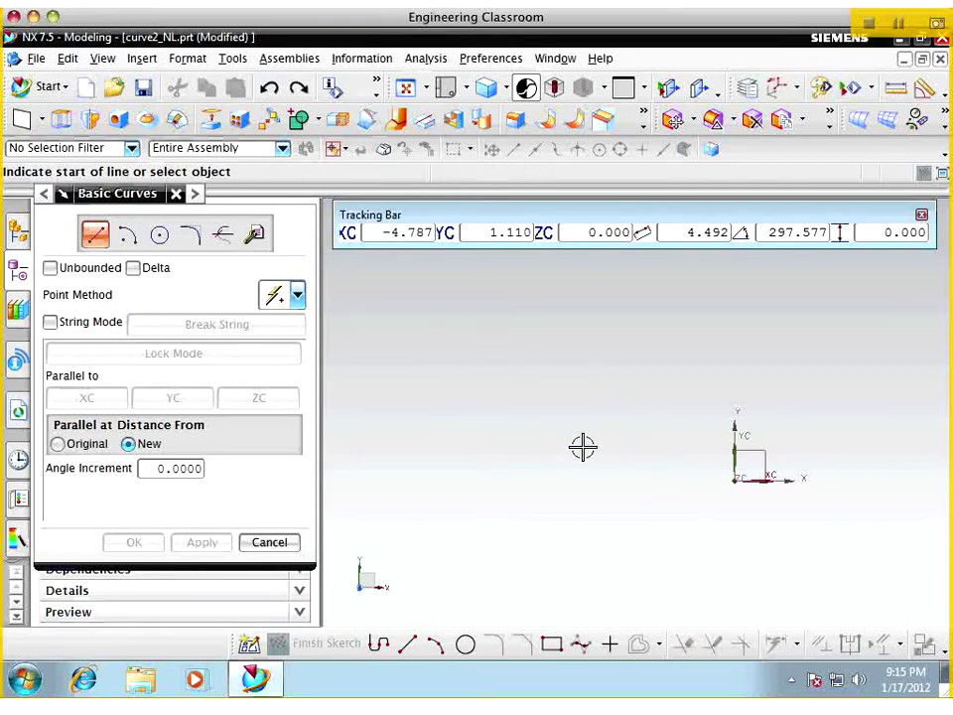
# Draw a line from XC -2, YC -1 to XC -4, YC 3
pyautogui.click(411, 241)
pyautogui.write('-2')
pyautogui.press('Tab')
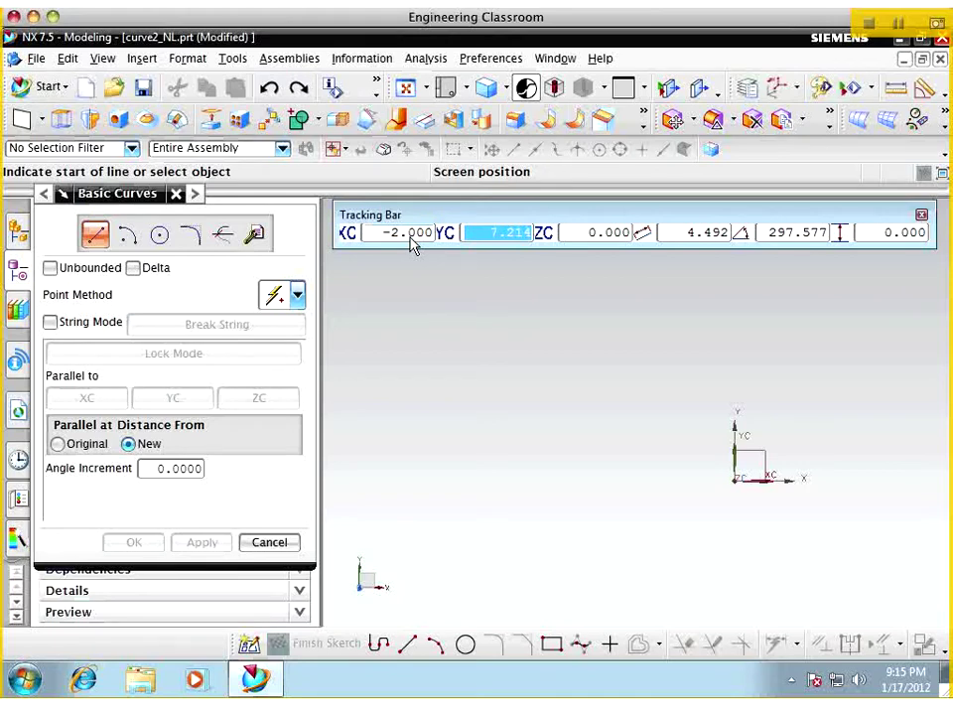
pyautogui.write('-1')
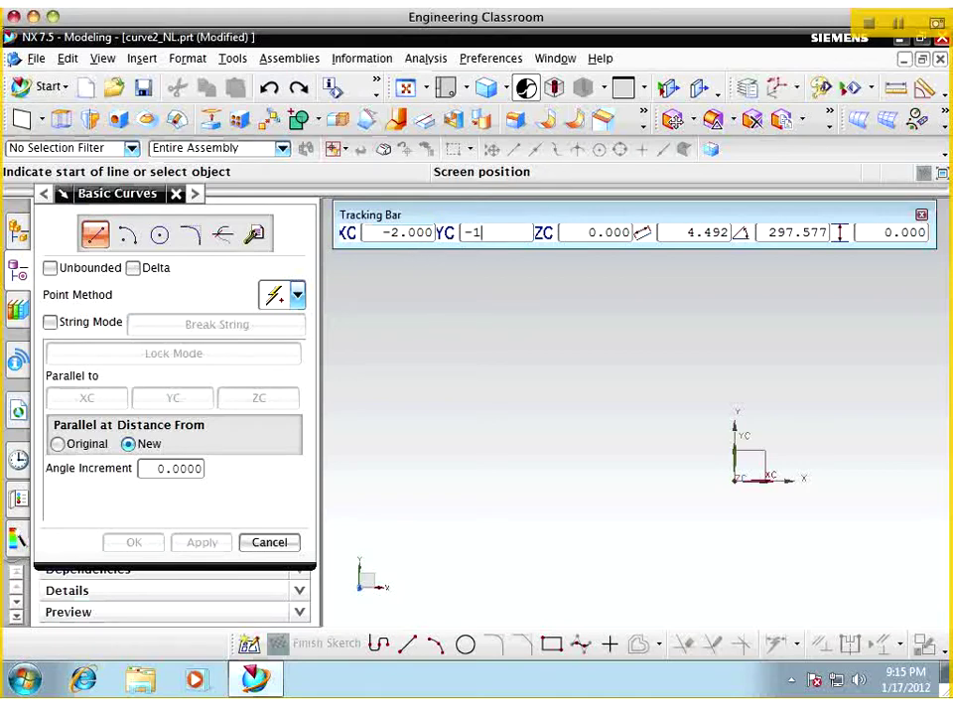
pyautogui.press('Return')
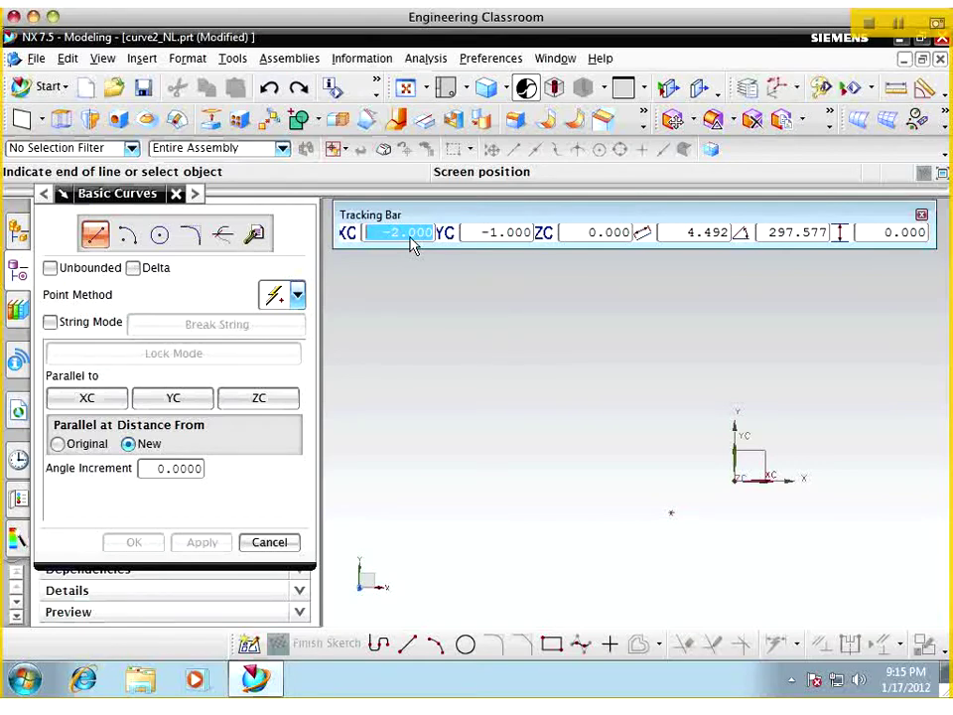
pyautogui.write('-4')
pyautogui.press('Tab')
pyautogui.write('3')
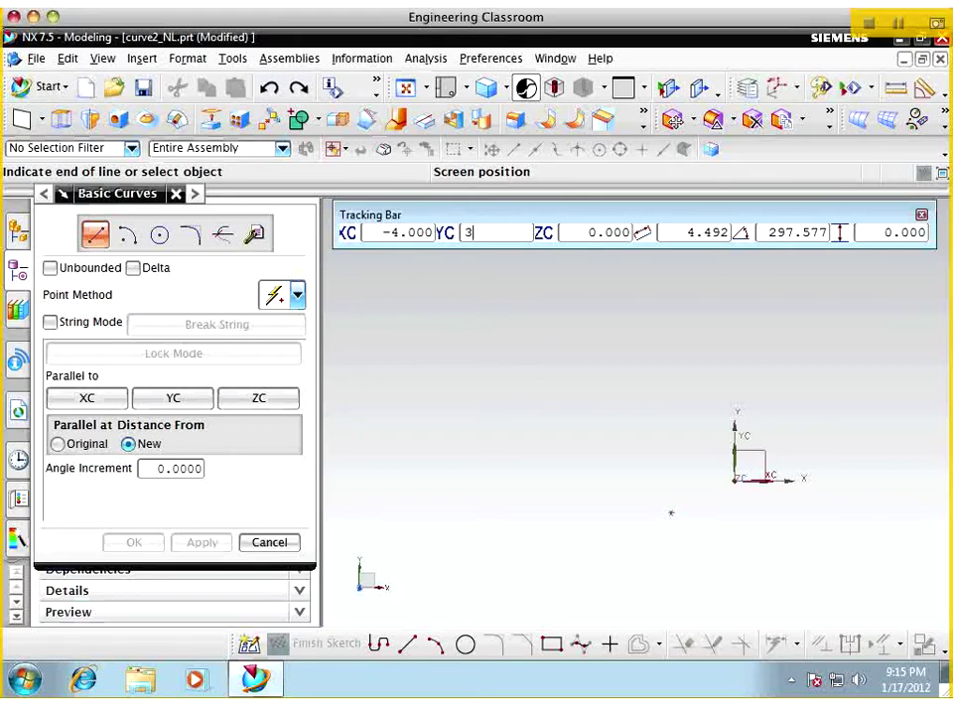
pyautogui.press('Return')
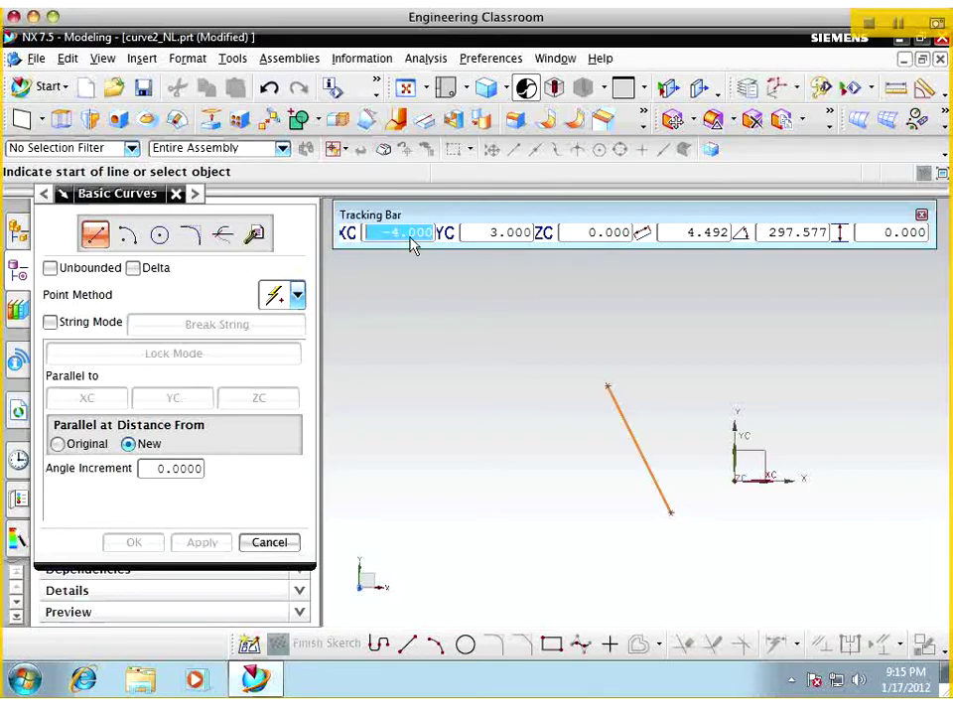
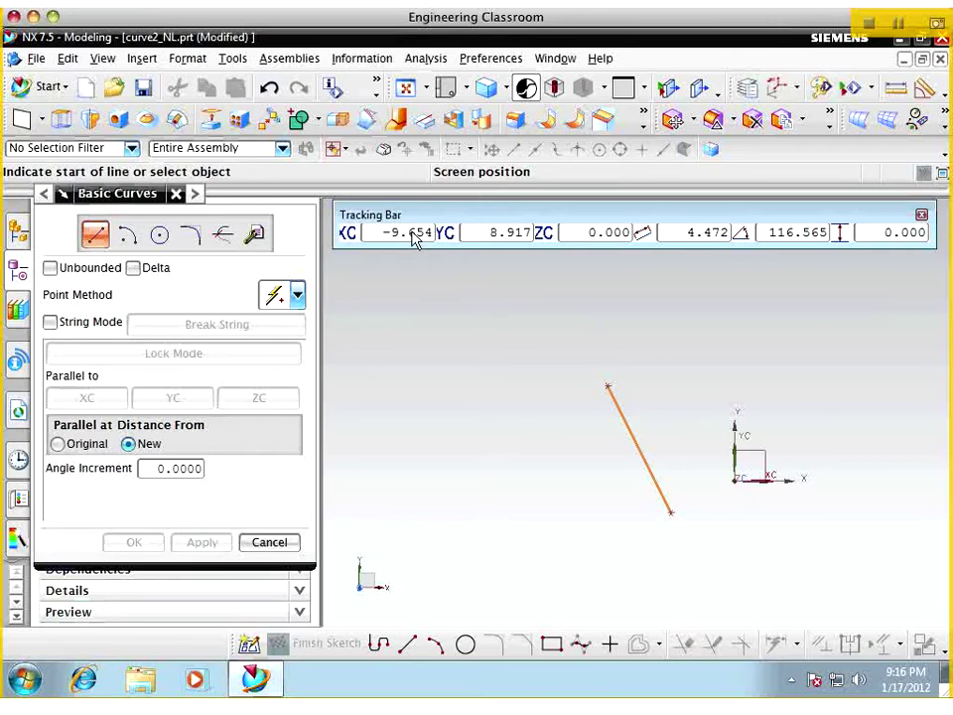
# Start a second line at XC -2, YC -1, the lower end of the existing line
pyautogui.doubleClick(415, 234)
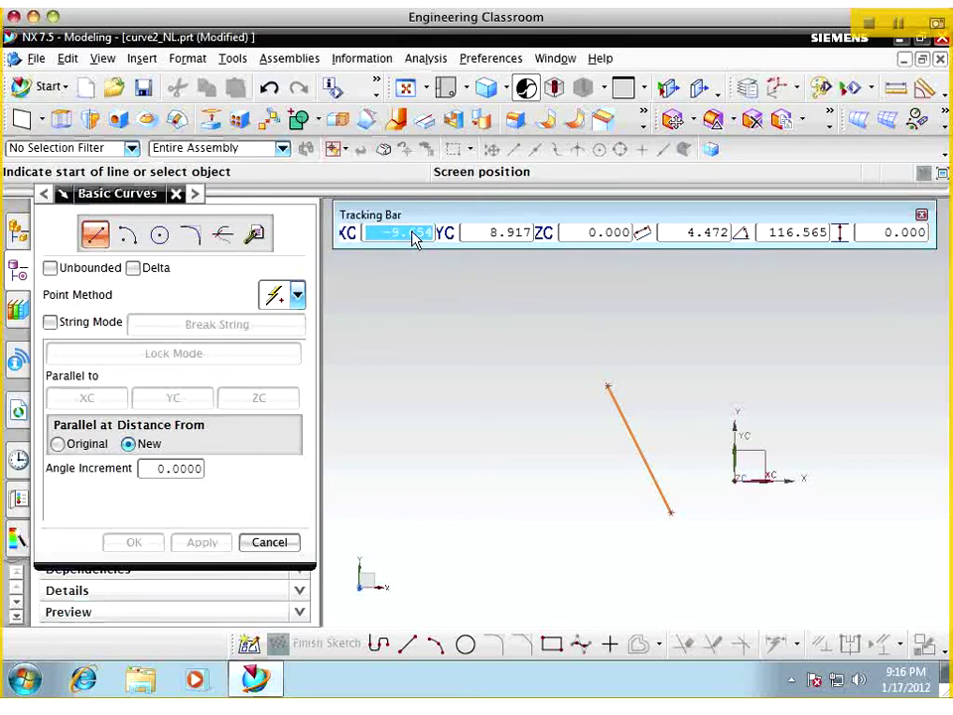
pyautogui.write('-2')
pyautogui.press('Tab')
pyautogui.write('-1')
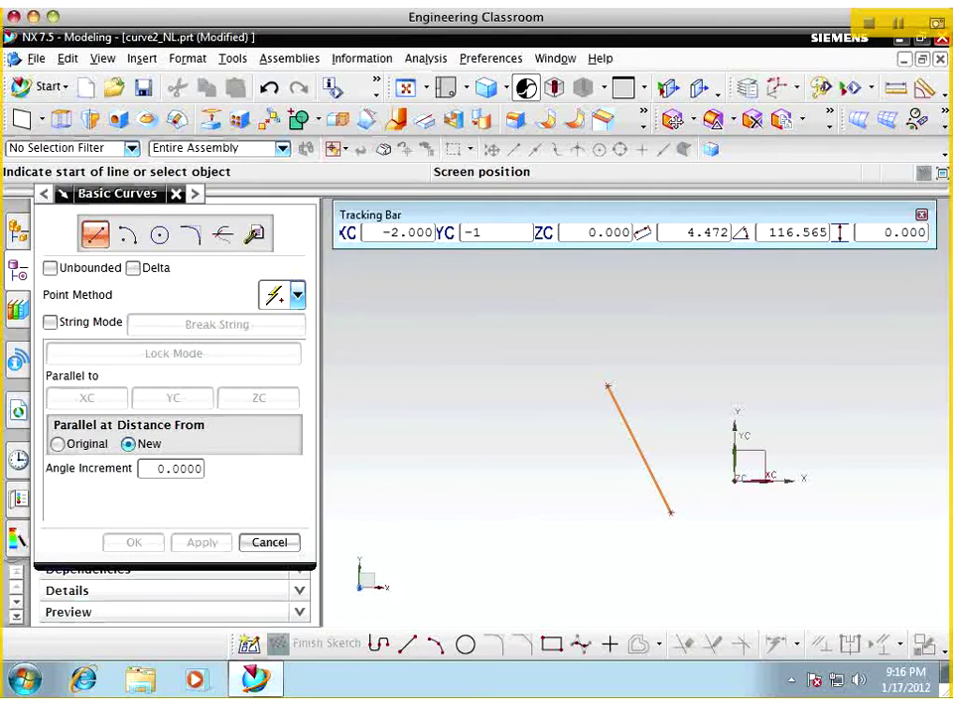
pyautogui.press('Return')
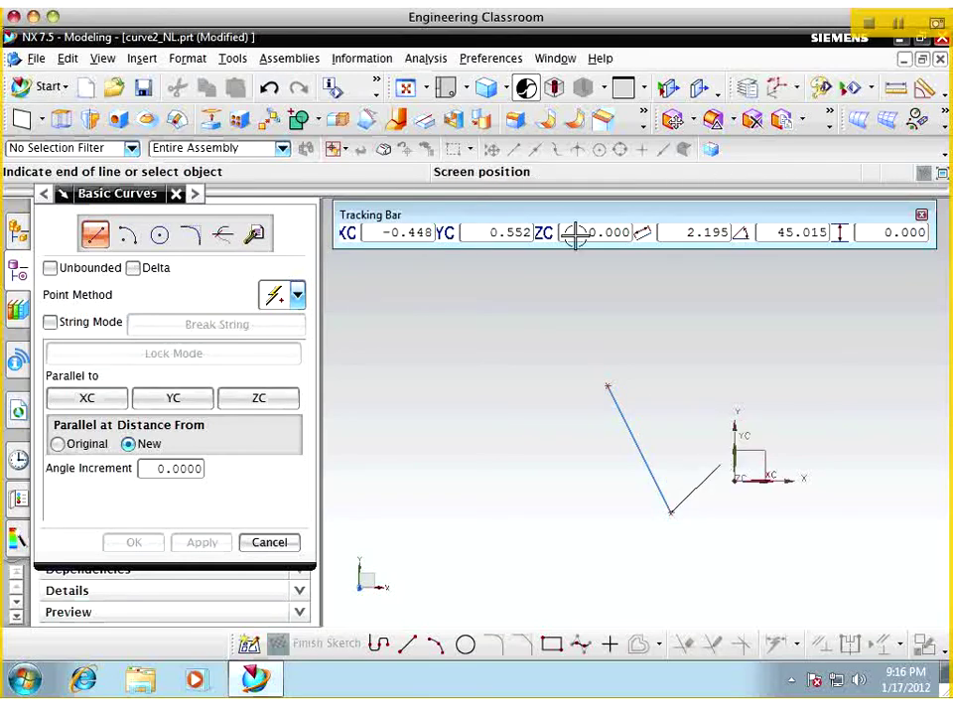
# Complete the second line with XC -2, YC -1, a length of 3 and an angle of 30 degrees
pyautogui.click(419, 236)
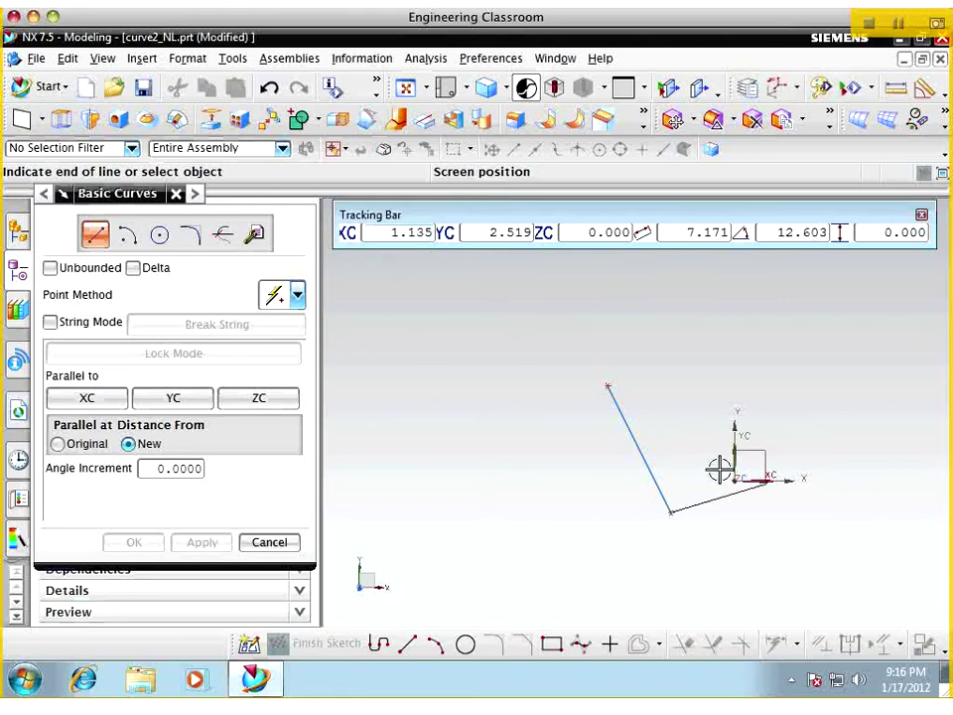
pyautogui.click(396, 245)
pyautogui.click(397, 246)
pyautogui.doubleClick(396, 246)
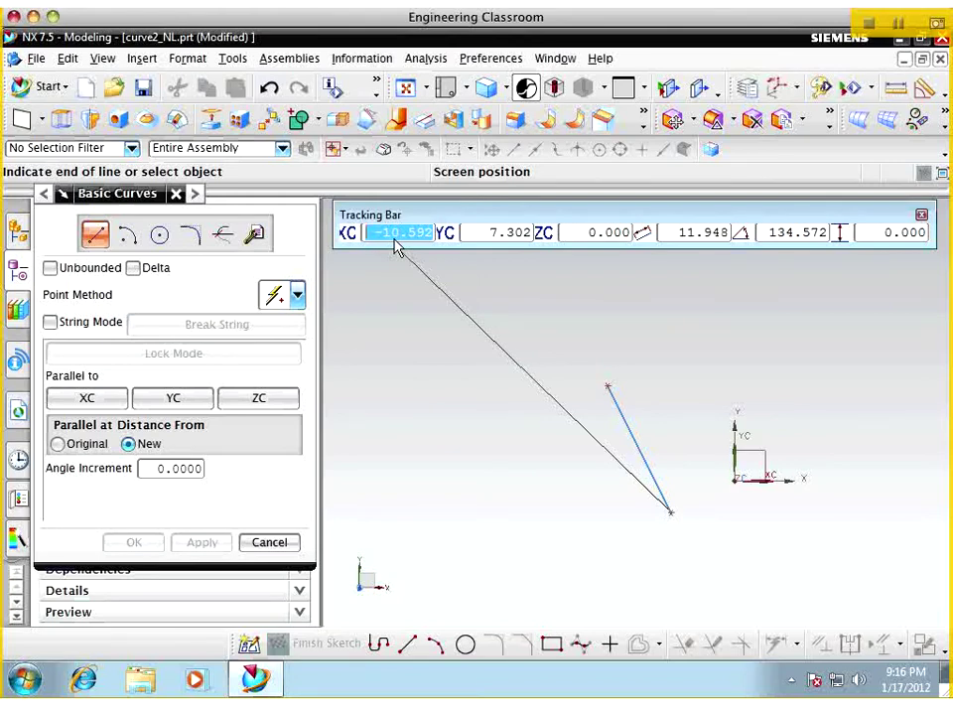
pyautogui.write('-2')
pyautogui.press('Tab')
pyautogui.write('-1')
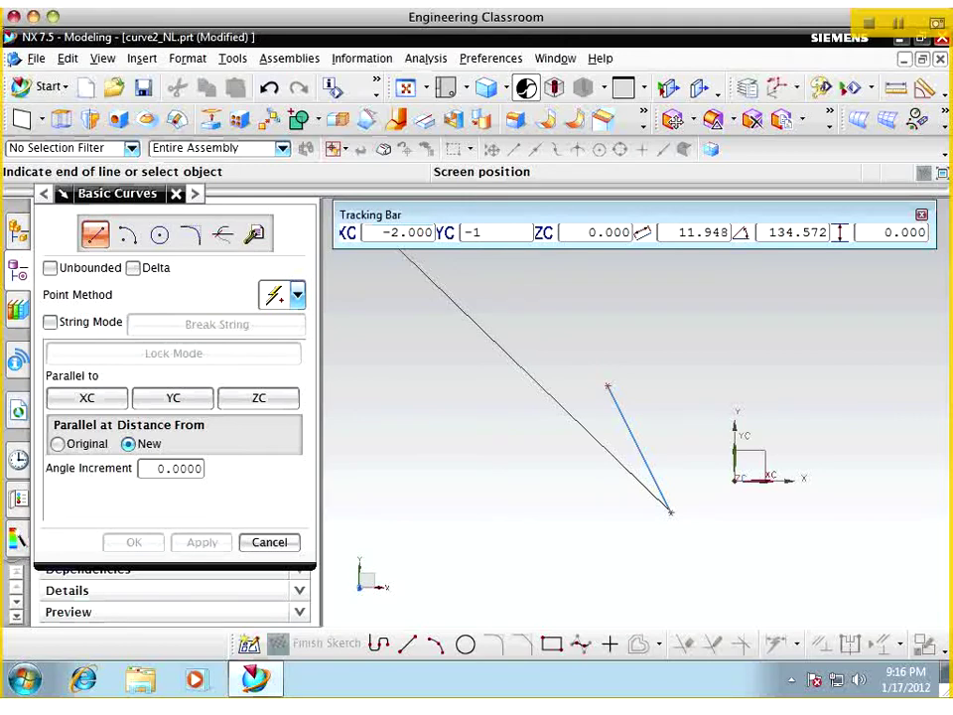
pyautogui.press('Tab')
pyautogui.press('Tab')
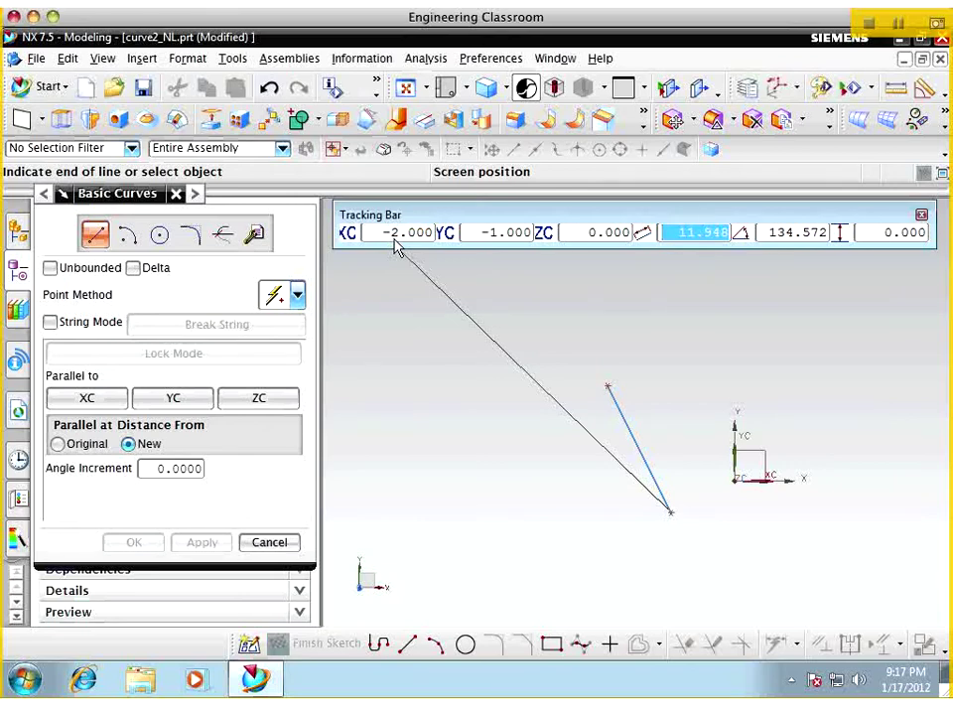
pyautogui.write('3')
pyautogui.press('Tab')
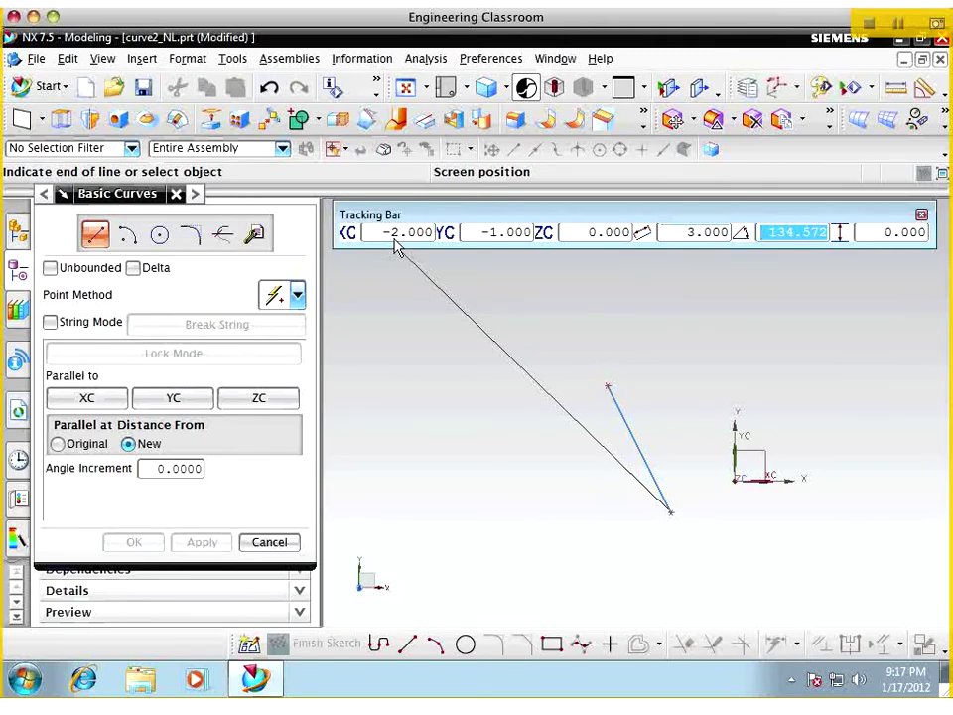
pyautogui.write('30')
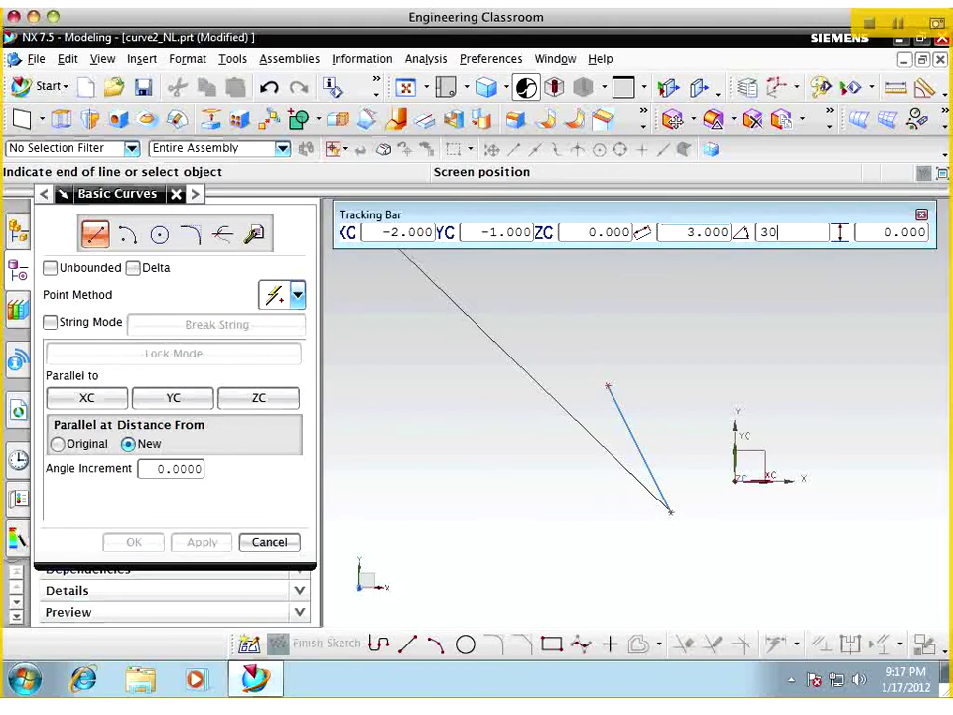
pyautogui.press('Return')
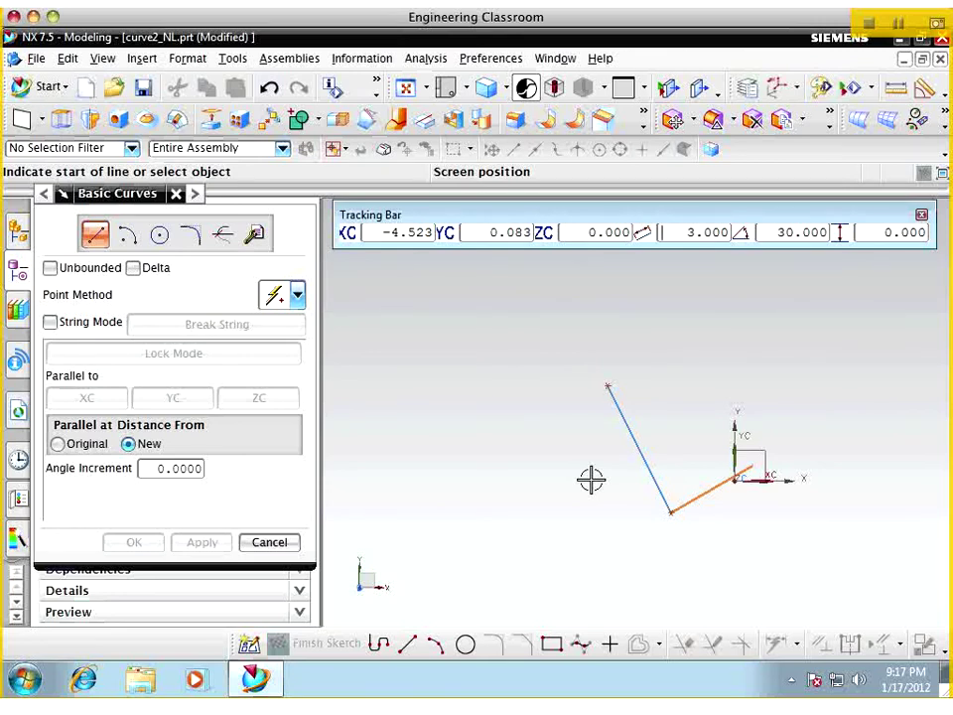
# Draw a circle centred at XC 2, YC 4 with a diameter of 2.5
pyautogui.click(159, 235)
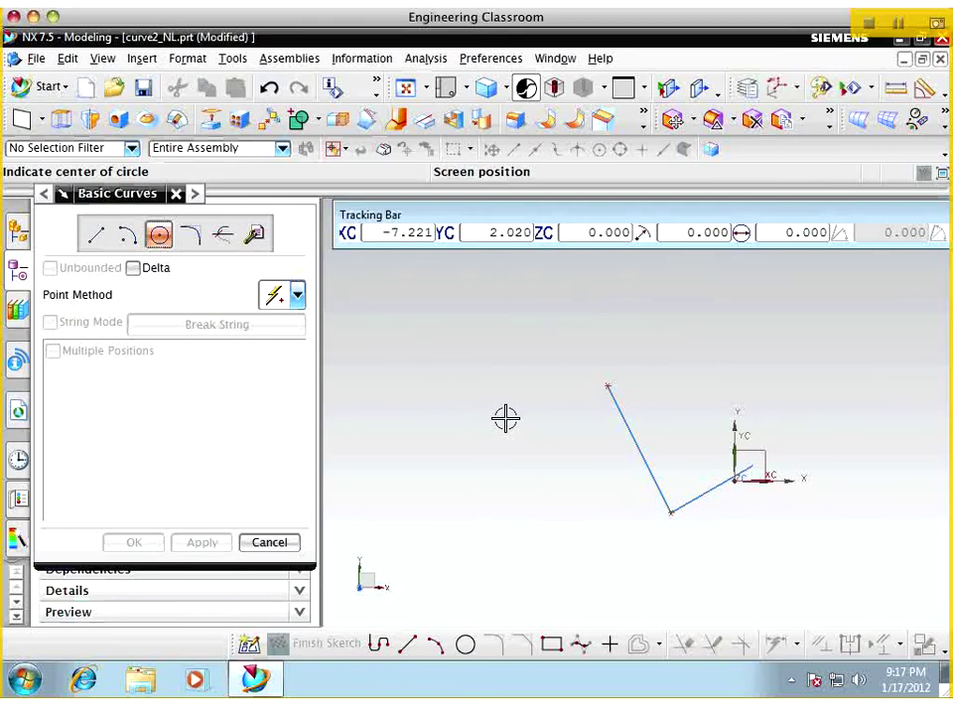
pyautogui.click(417, 240)
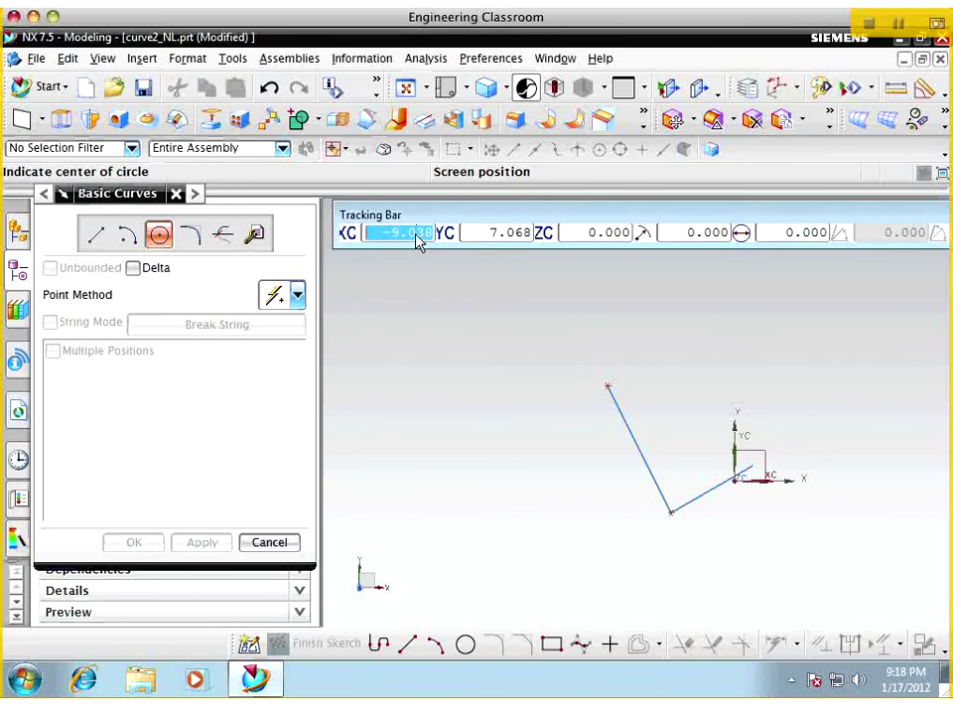
pyautogui.write('2')
pyautogui.press('Tab')
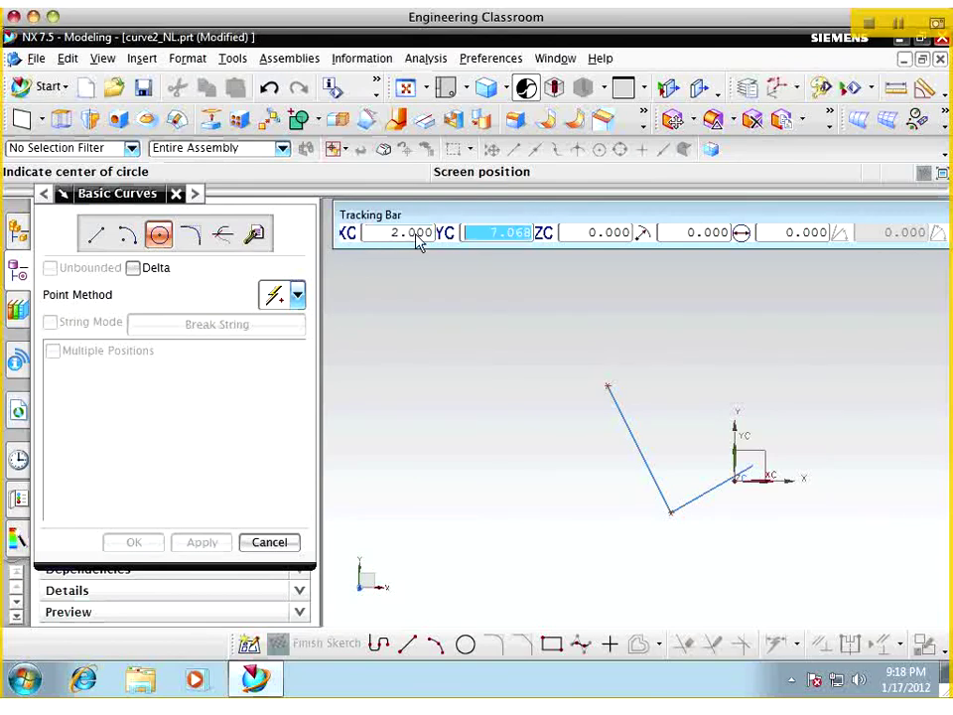
pyautogui.write('4')
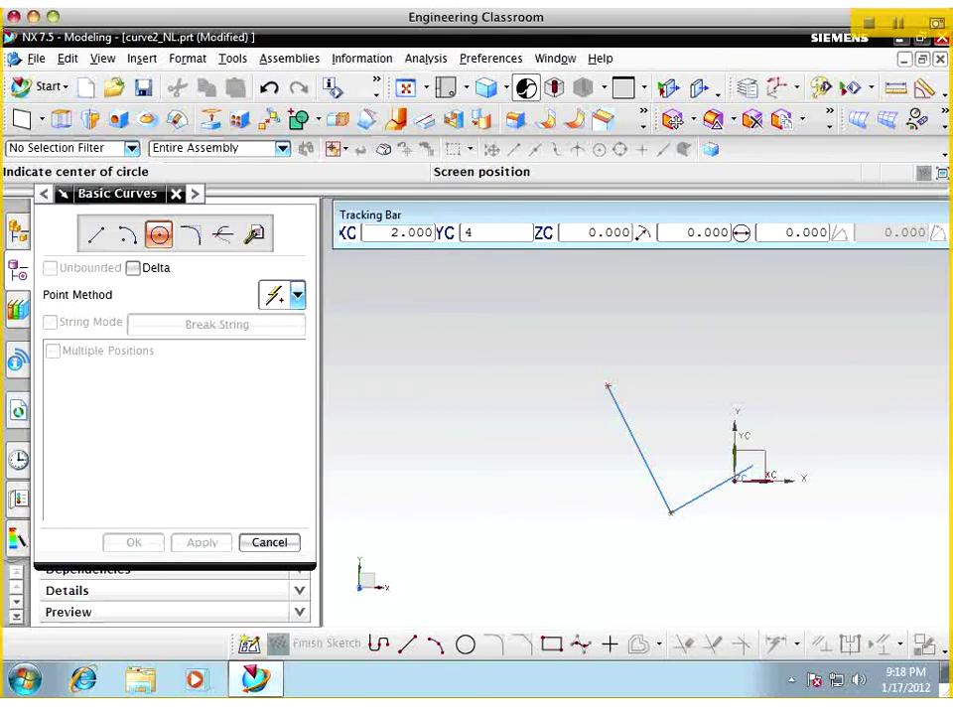
pyautogui.press('Return')
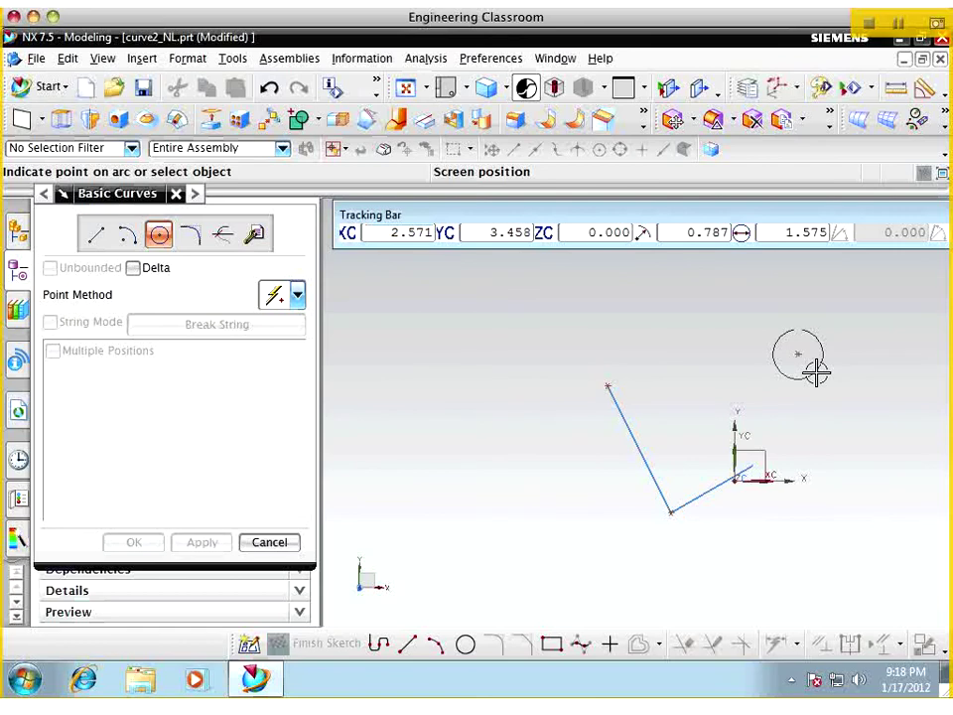
pyautogui.click(715, 236)
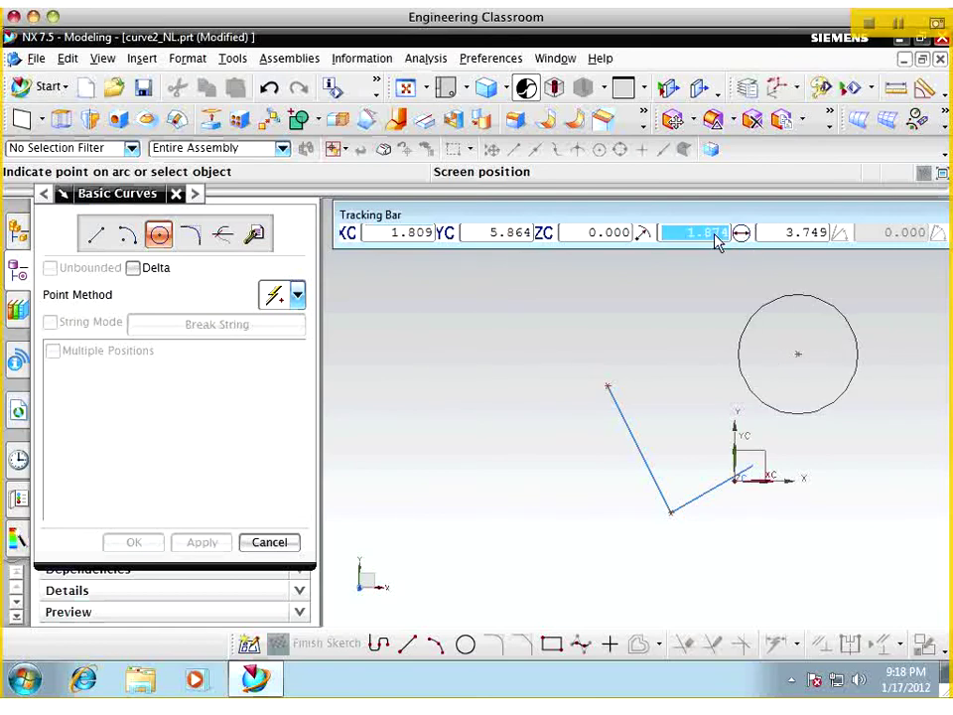
pyautogui.click(800, 238)
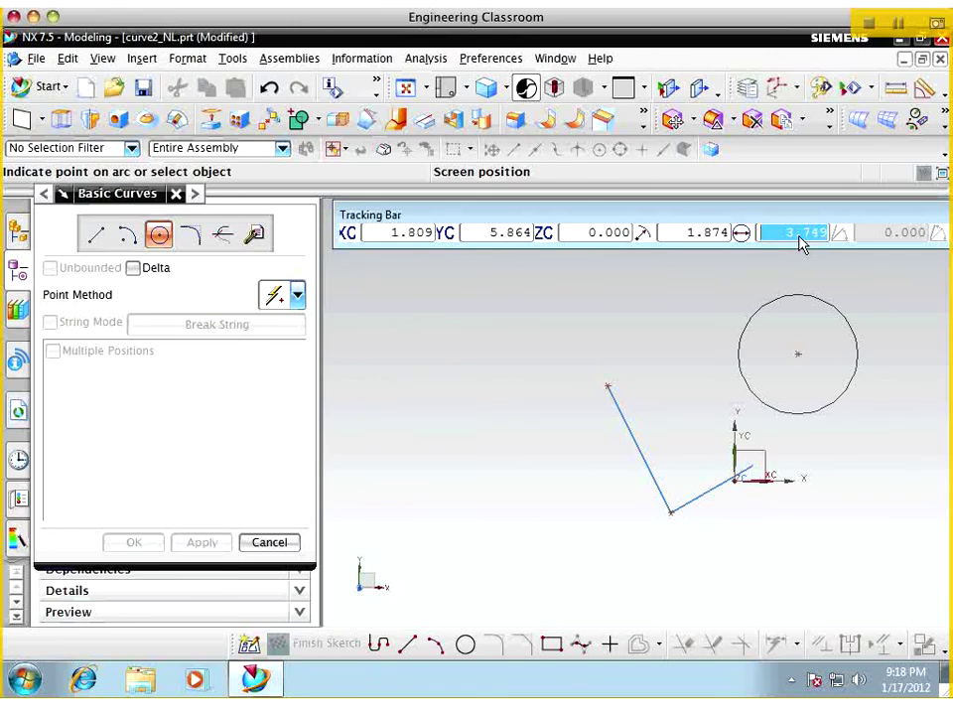
pyautogui.write('2.5')
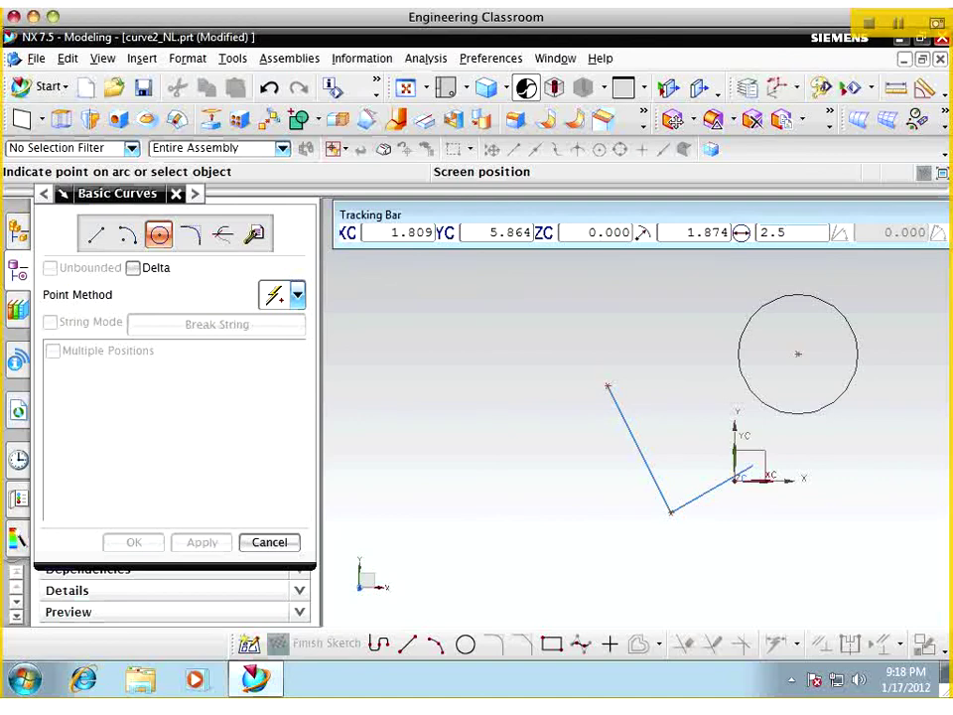
pyautogui.press('Return')
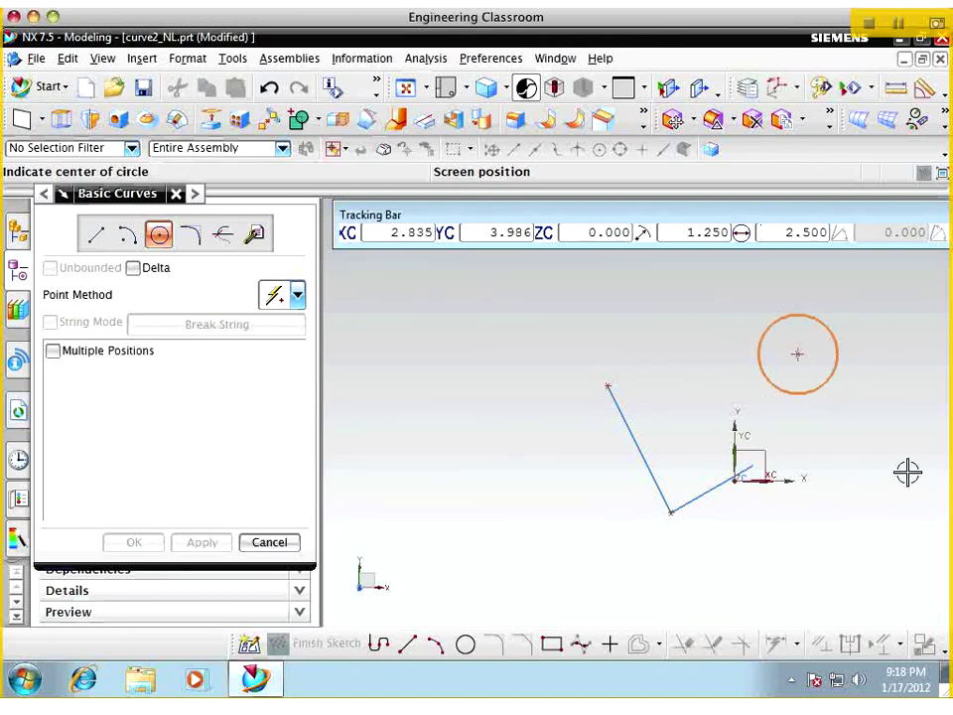